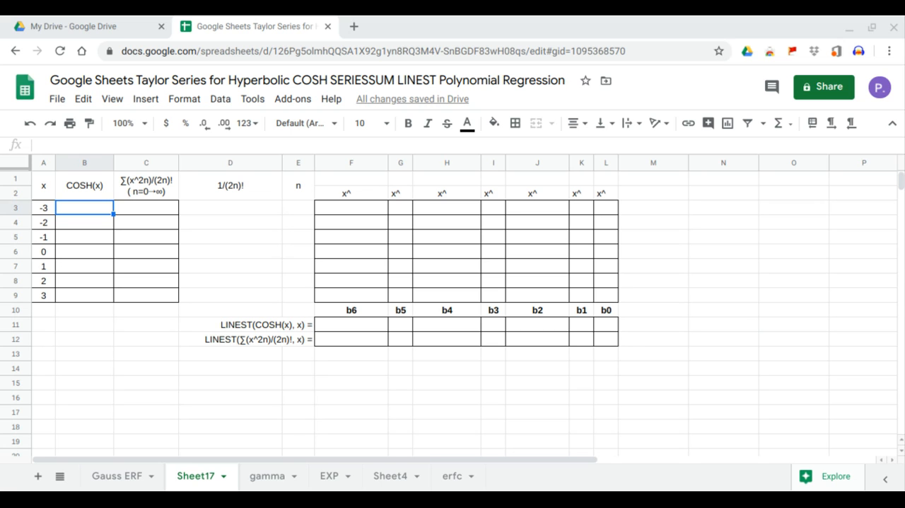
Step: Fill the COSH(x) column from B3 with an array formula taking COSH of the x values in A3:A9
click(108, 212)
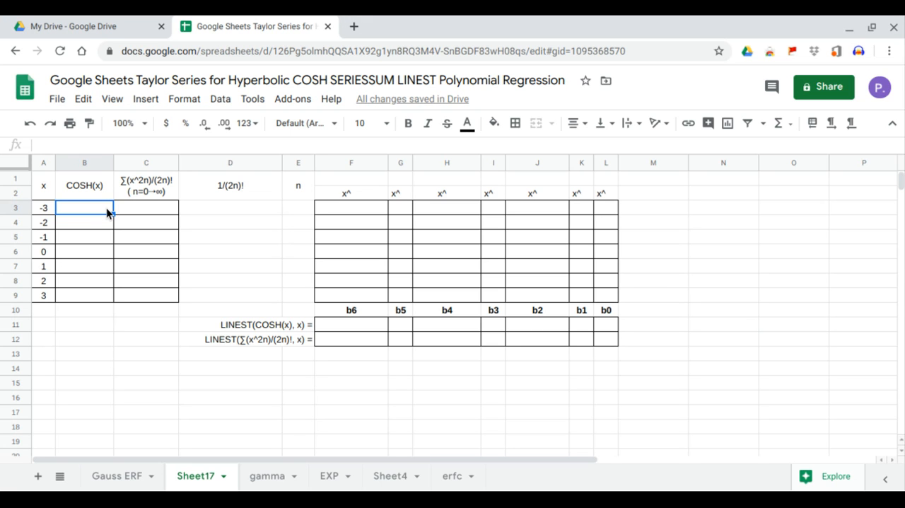
text(=)
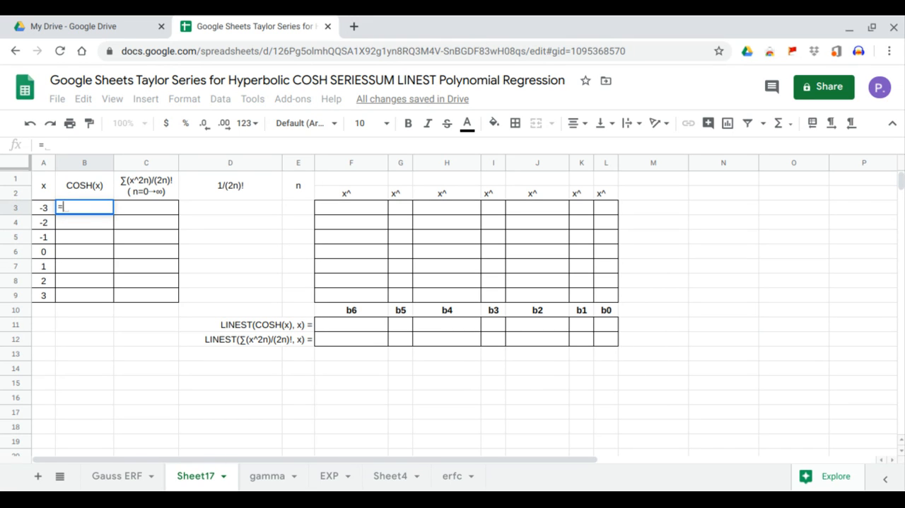
text(arr)
key(Tab)
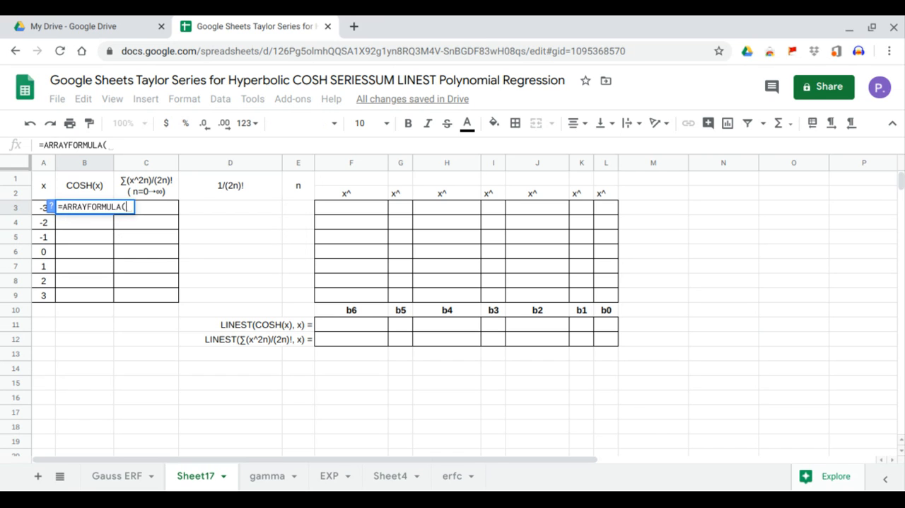
text(cosh)
key(Tab)
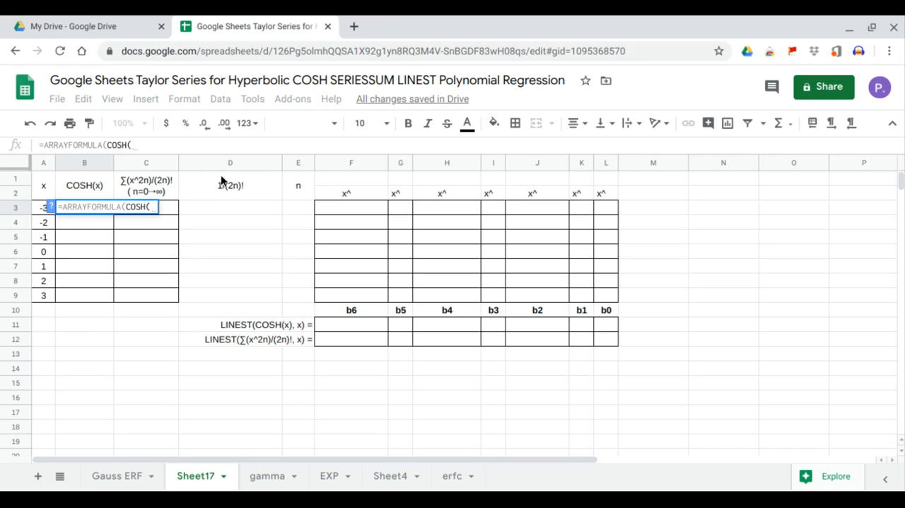
drag(44, 206, 44, 302)
key(Return)
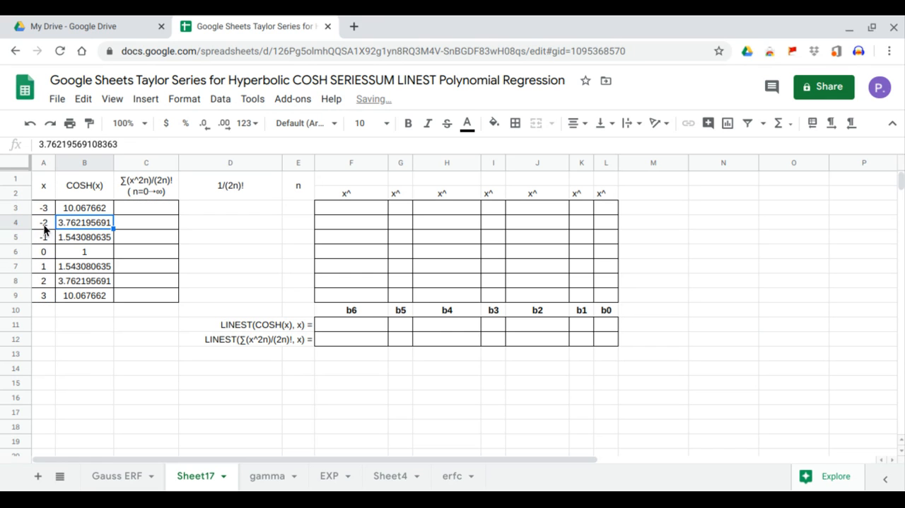
Step: Insert a chart of COSH(x) against x from the range A1:B9
drag(40, 186, 74, 292)
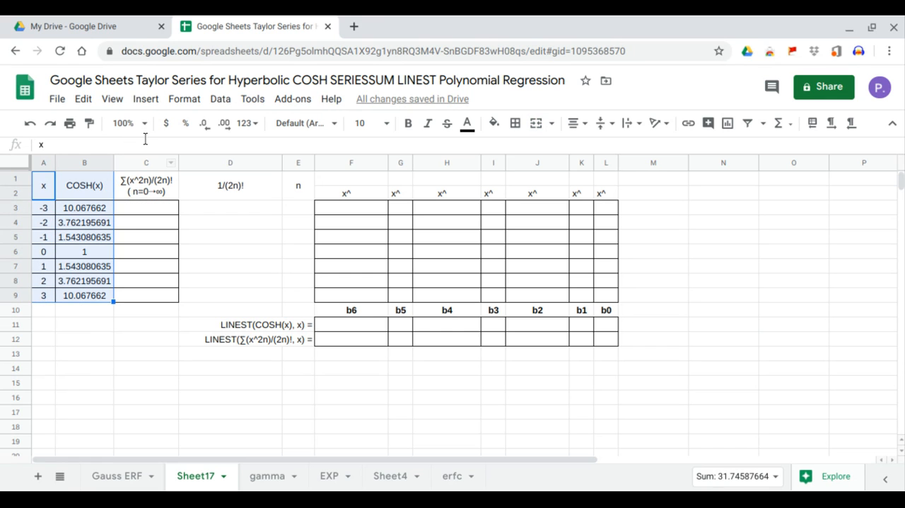
click(155, 105)
click(167, 301)
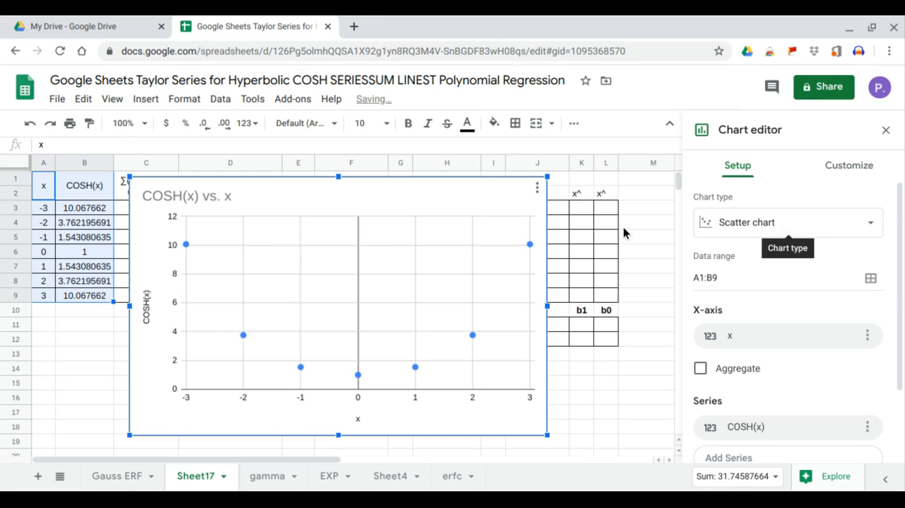
Step: Add a polynomial trendline to the chart's COSH(x) series
click(838, 168)
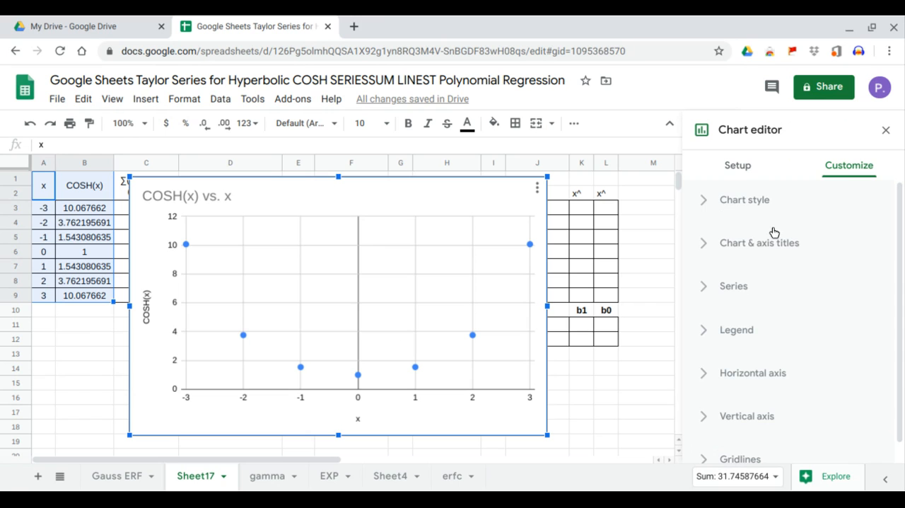
click(736, 286)
scroll(739, 286, down, 6)
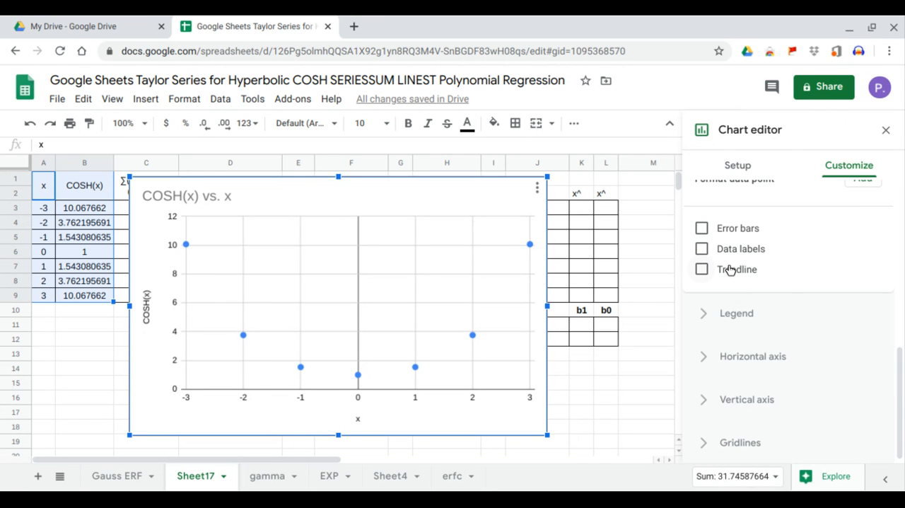
click(731, 269)
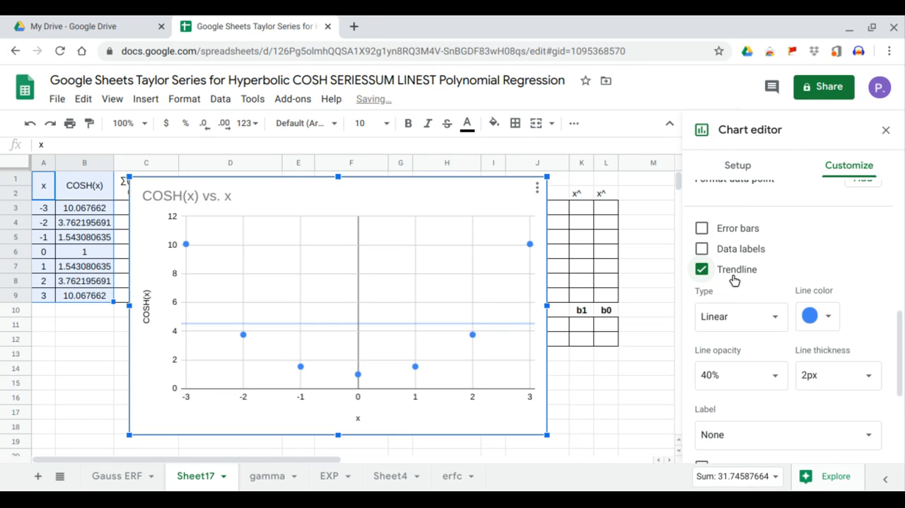
click(760, 316)
click(747, 367)
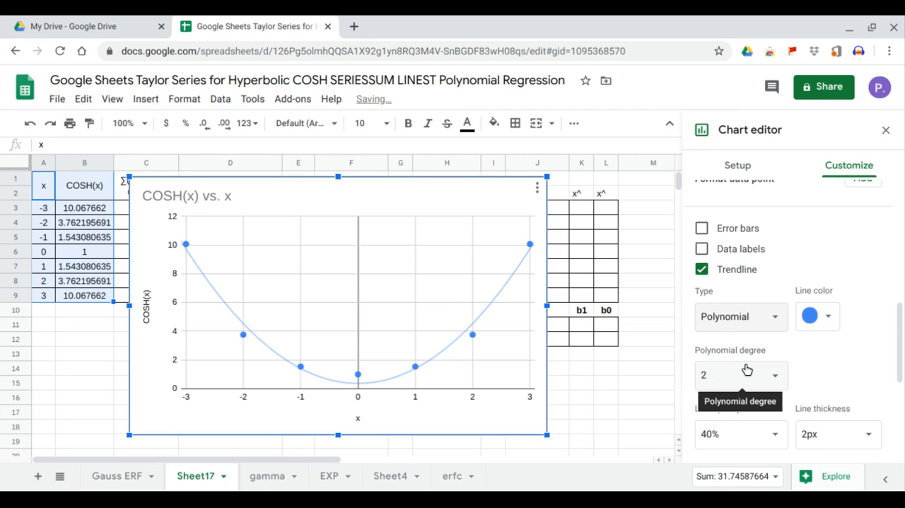
Step: Show the trendline's R² value and label the trendline with its equation
scroll(762, 427, down, 2)
scroll(762, 428, down, 1)
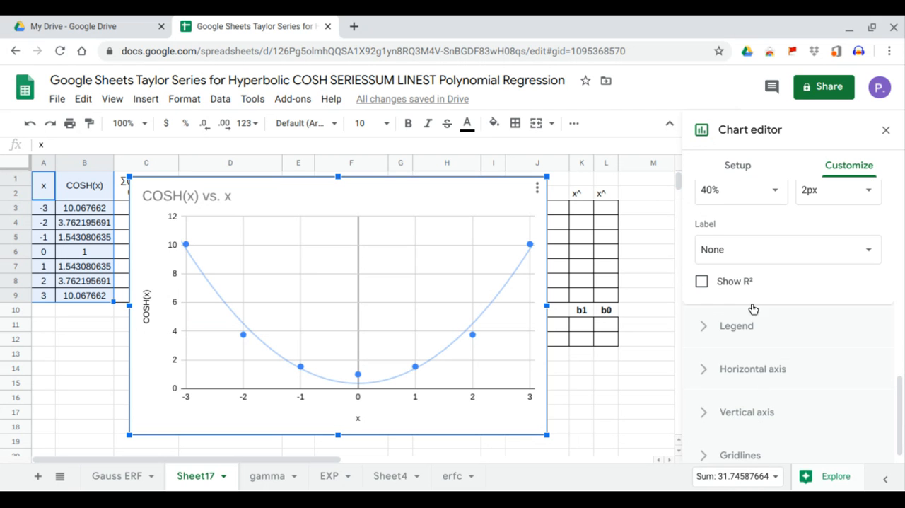
click(752, 282)
click(776, 261)
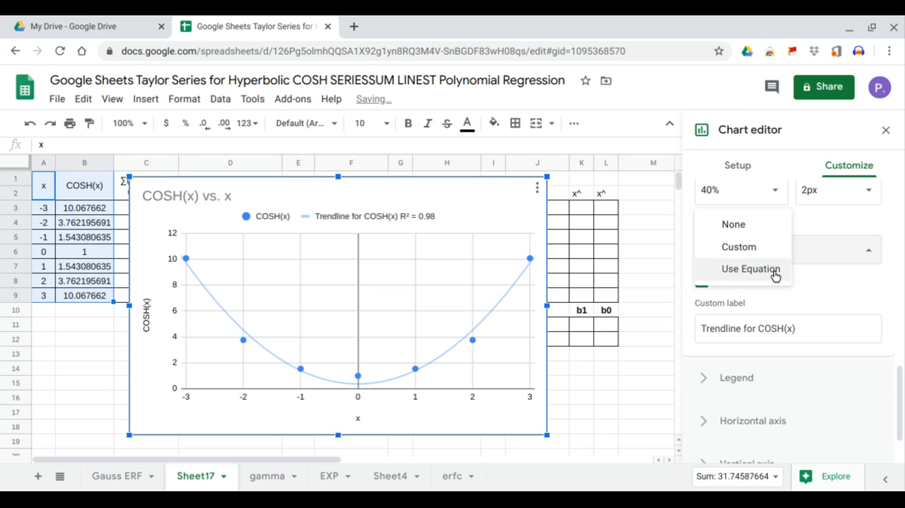
click(776, 269)
Step: Set the trendline's polynomial degree to 6 and move the chart clear of columns A to E
scroll(776, 276, up, 3)
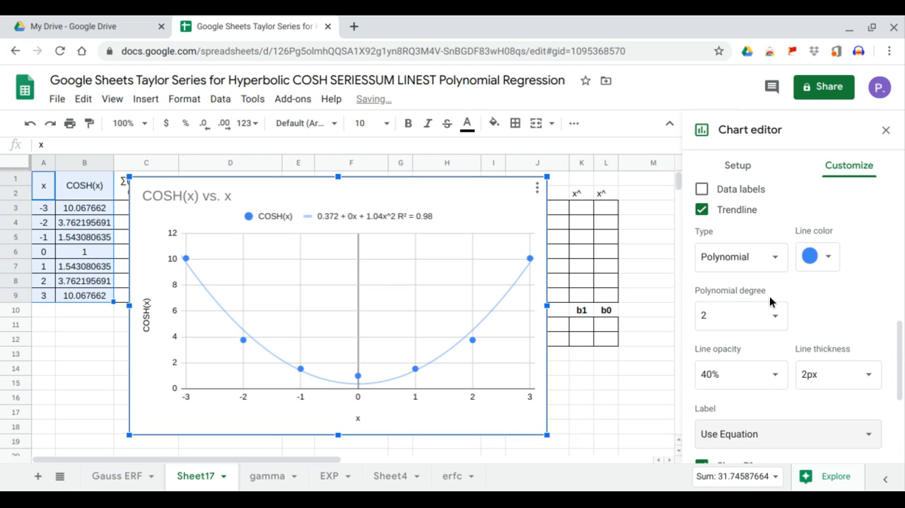
click(773, 316)
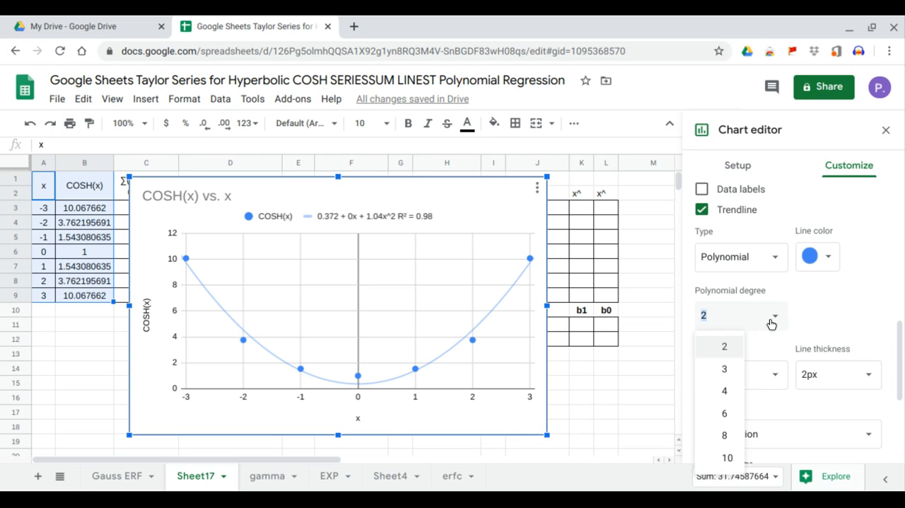
click(725, 415)
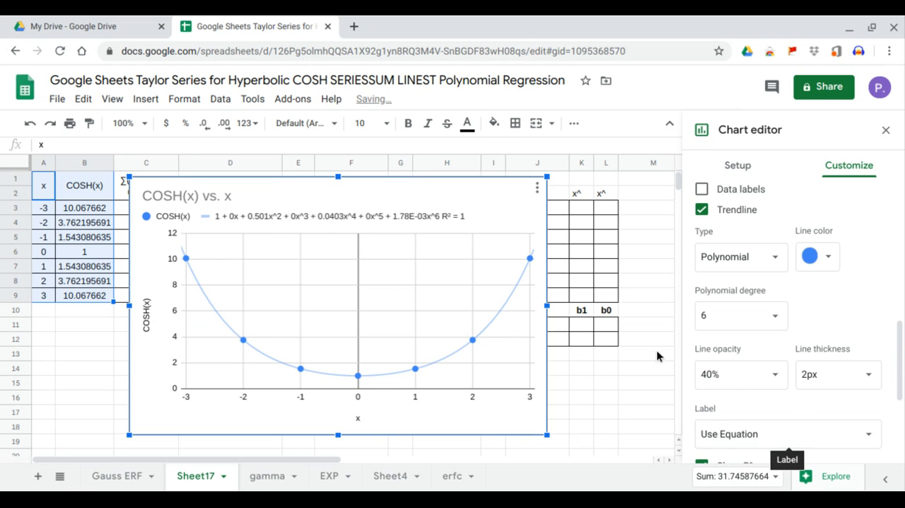
click(887, 131)
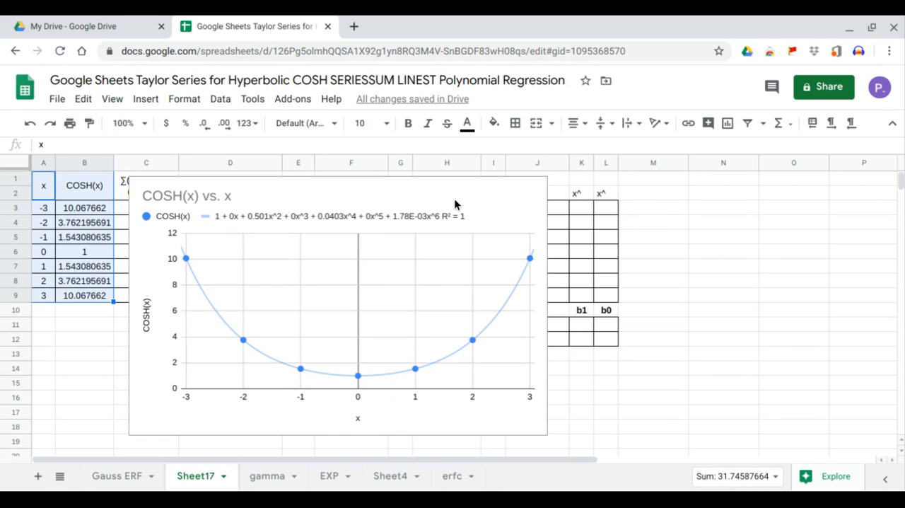
drag(485, 197, 681, 194)
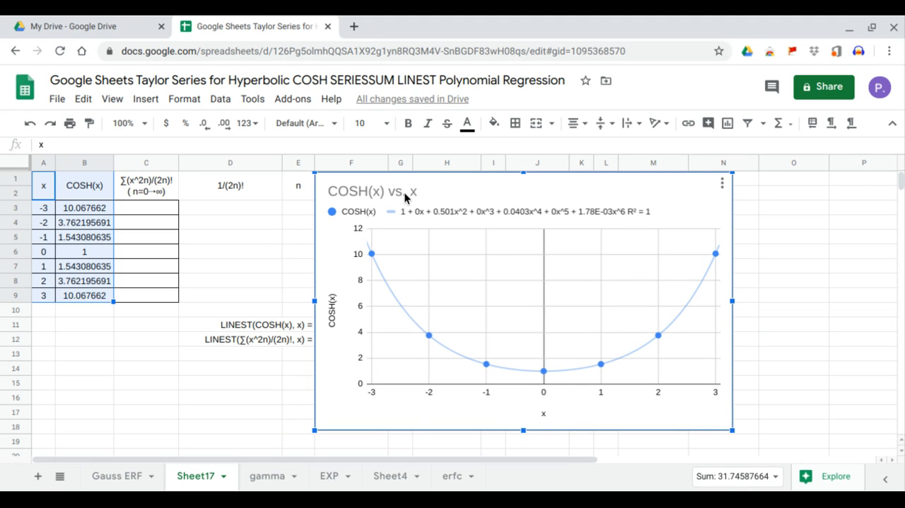
drag(411, 195, 415, 195)
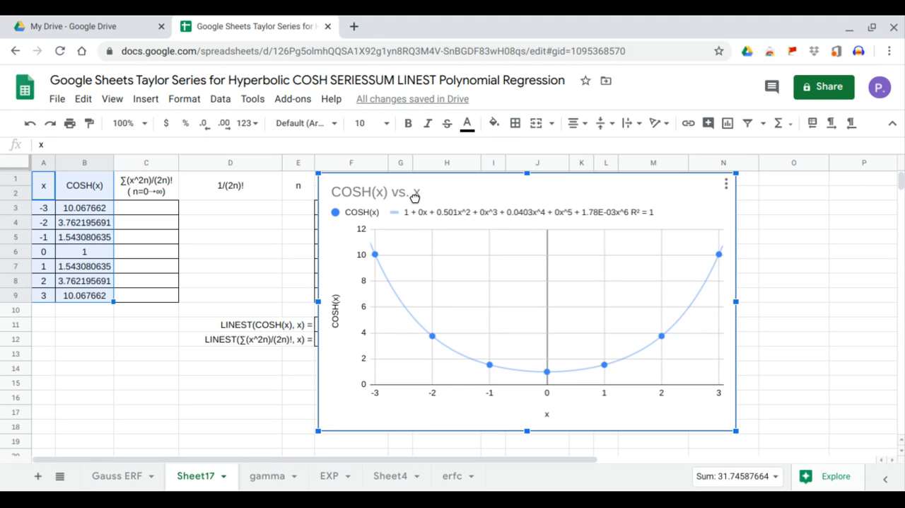
Step: Fill the n column, E3:E9, with the series 0 to 6
click(152, 185)
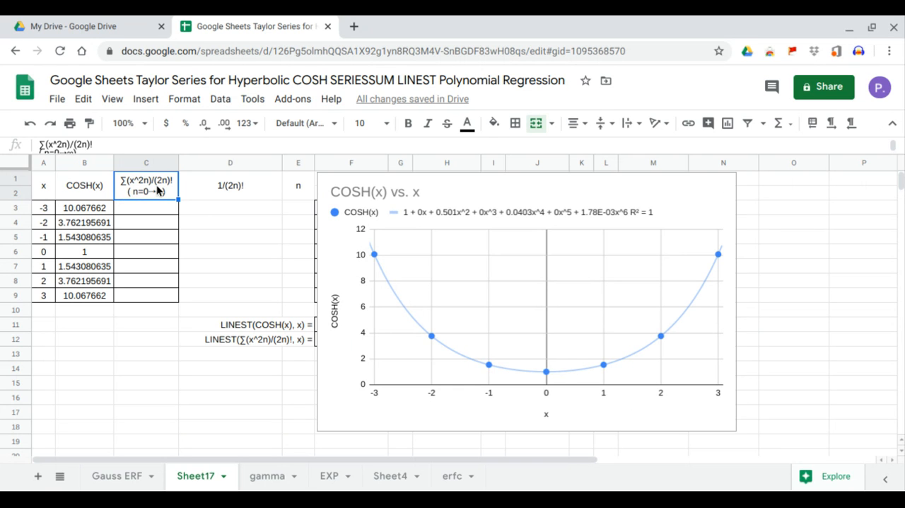
click(216, 197)
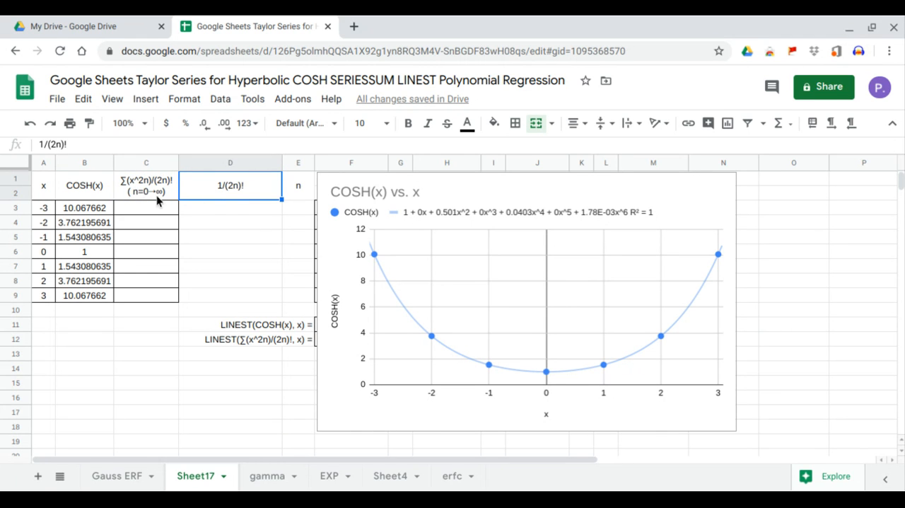
click(293, 207)
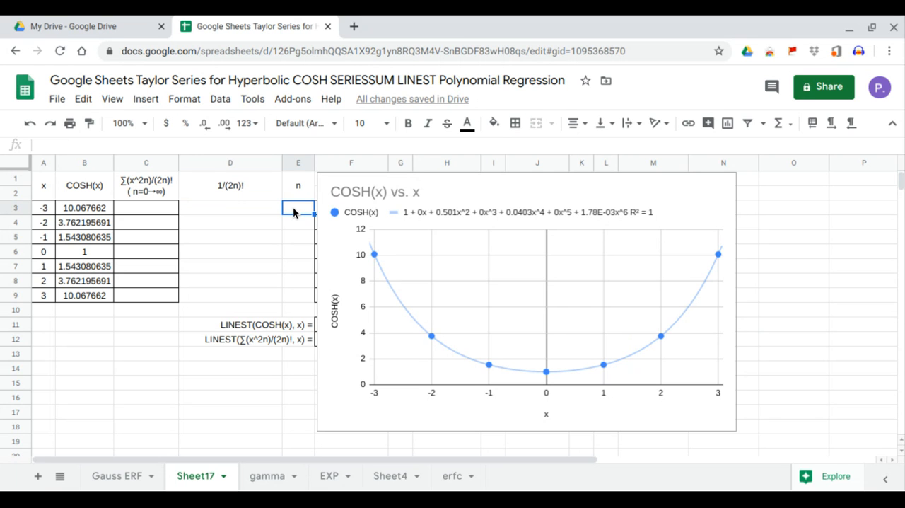
text(0)
key(Return)
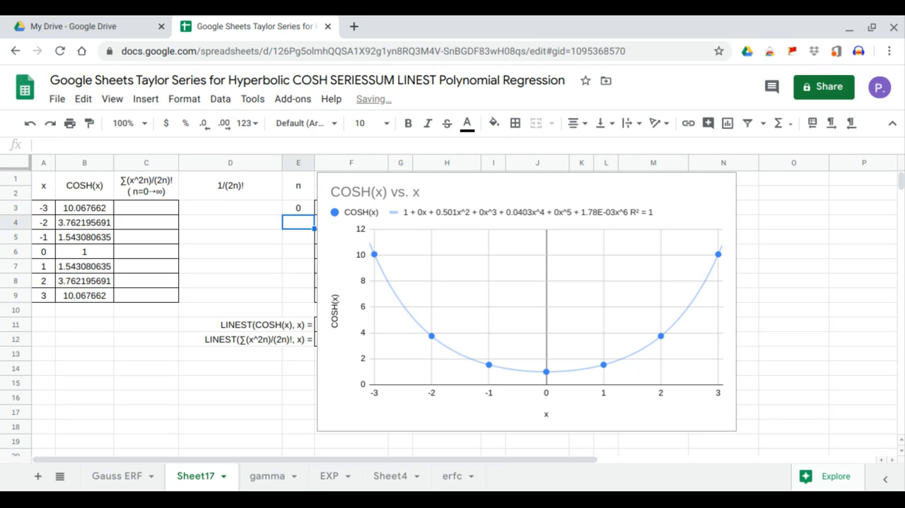
text(1)
key(Return)
text(2)
key(Return)
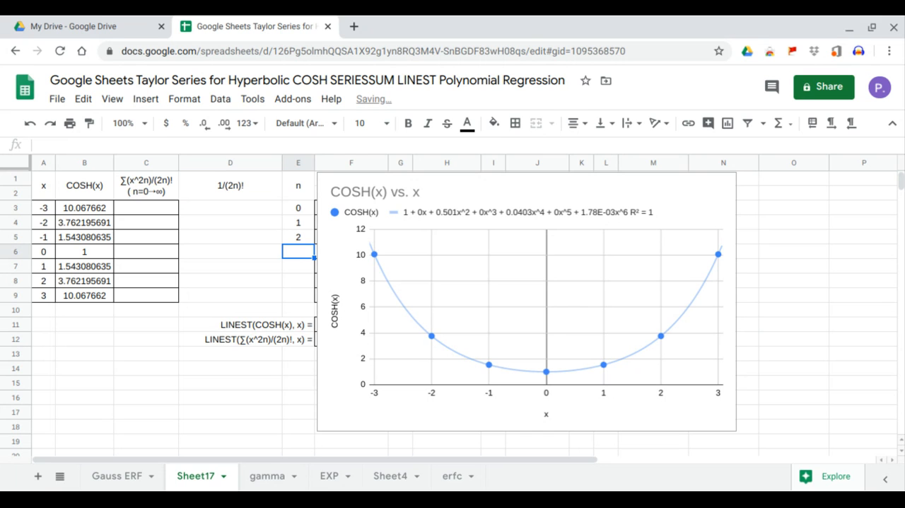
drag(299, 209, 313, 294)
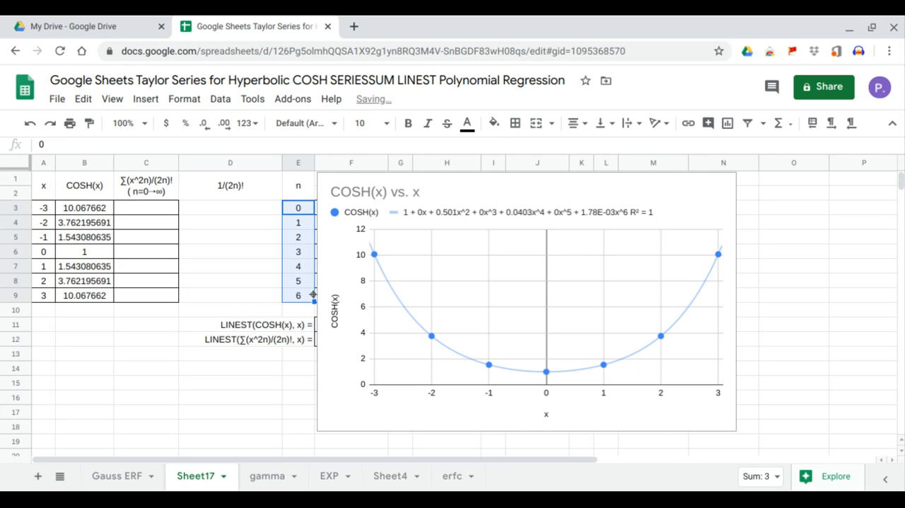
Step: Enter =ARRAYFORMULA(FACT(2*E3:E9)) in D3 to compute the factorials of 2n
click(251, 203)
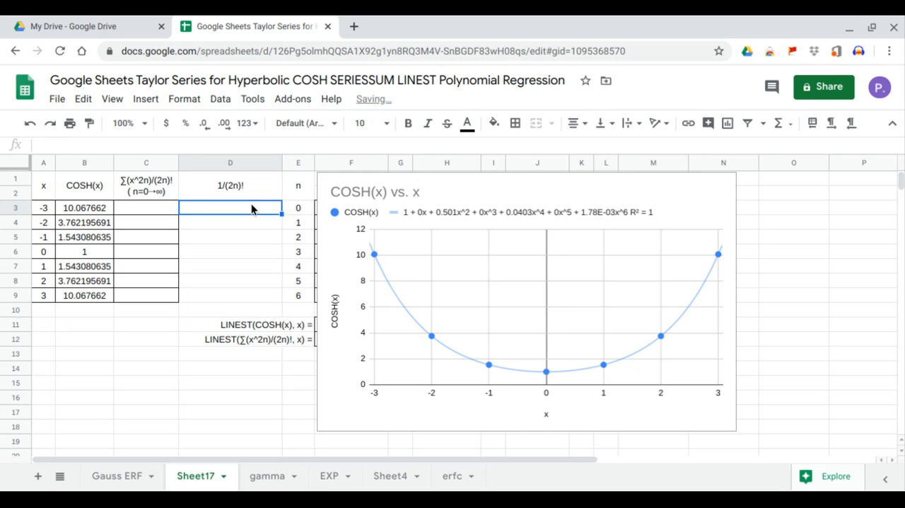
text(=)
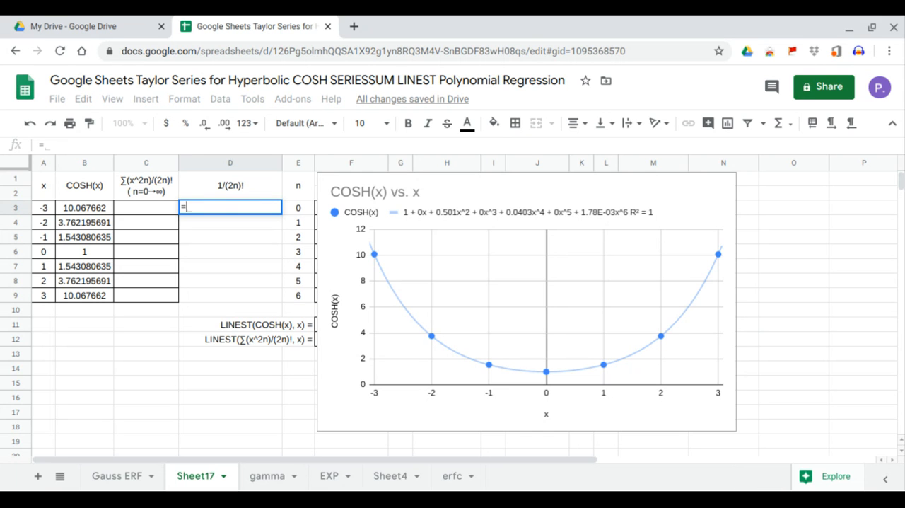
text(ARRAYFORMULA()
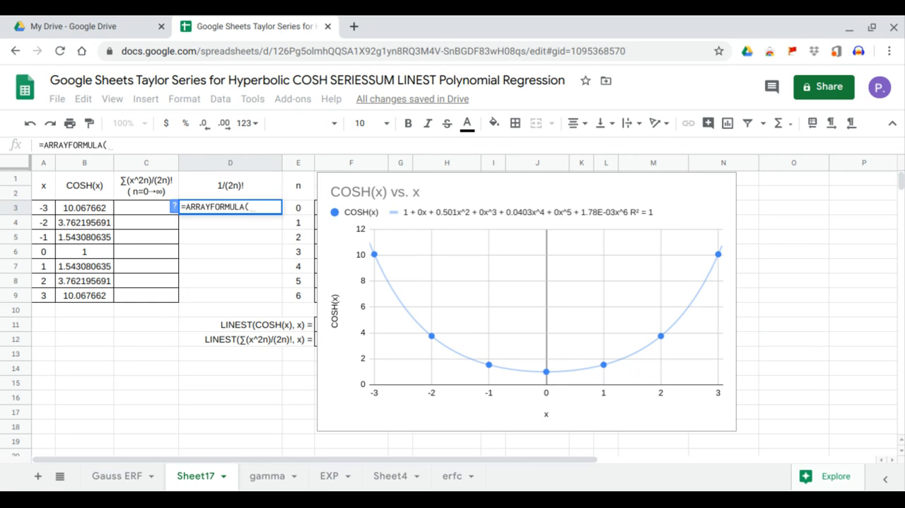
text(fa)
key(Tab)
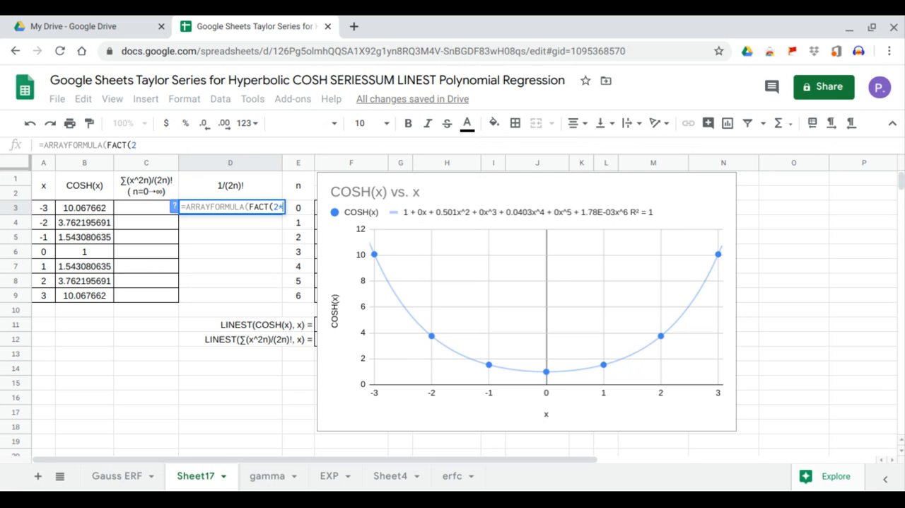
text(2*)
drag(302, 294, 309, 217)
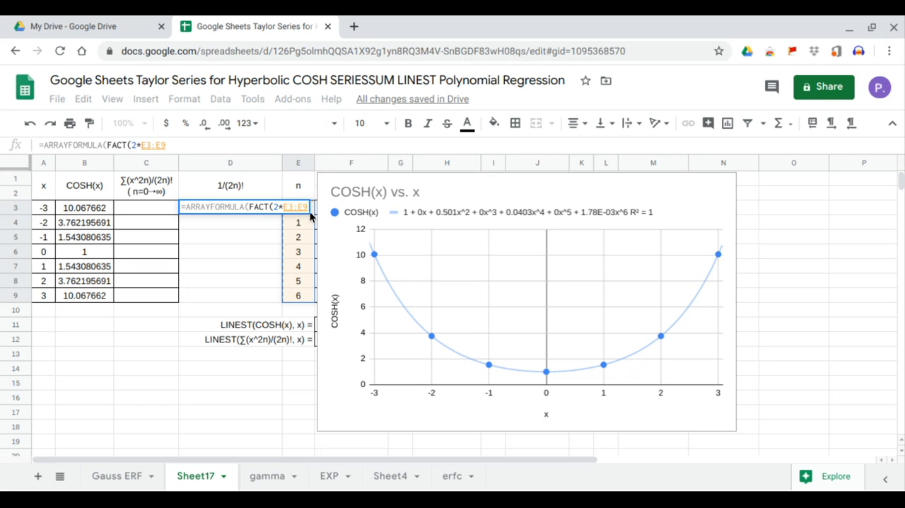
key(Return)
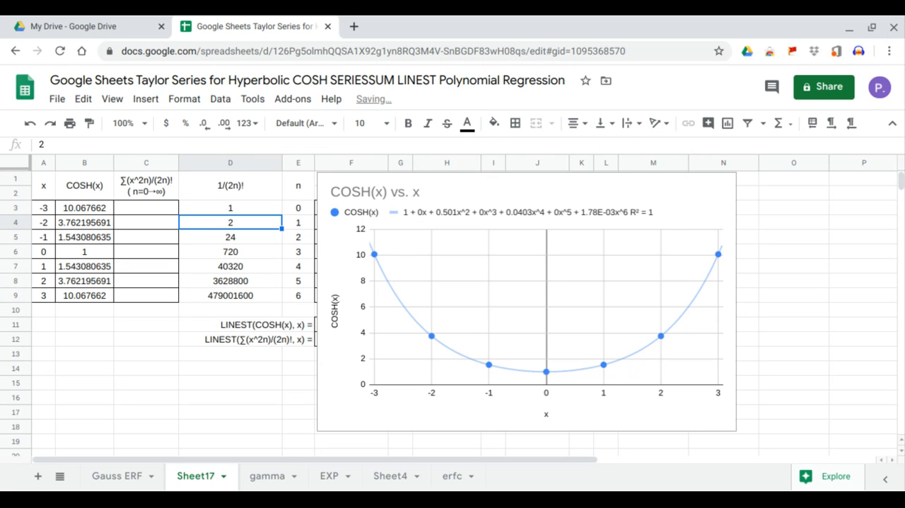
Step: Change the D3 formula to the reciprocal, =ARRAYFORMULA(1/FACT(2*E3:E9))
click(258, 208)
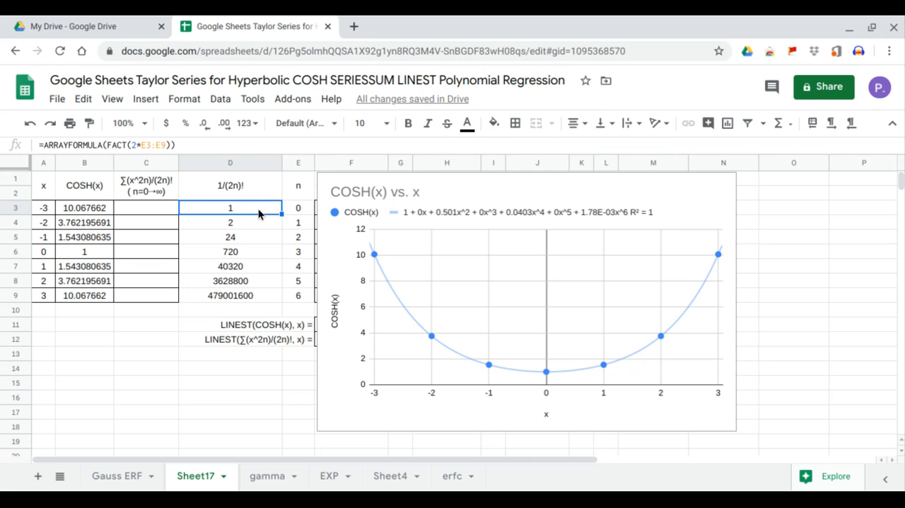
click(107, 145)
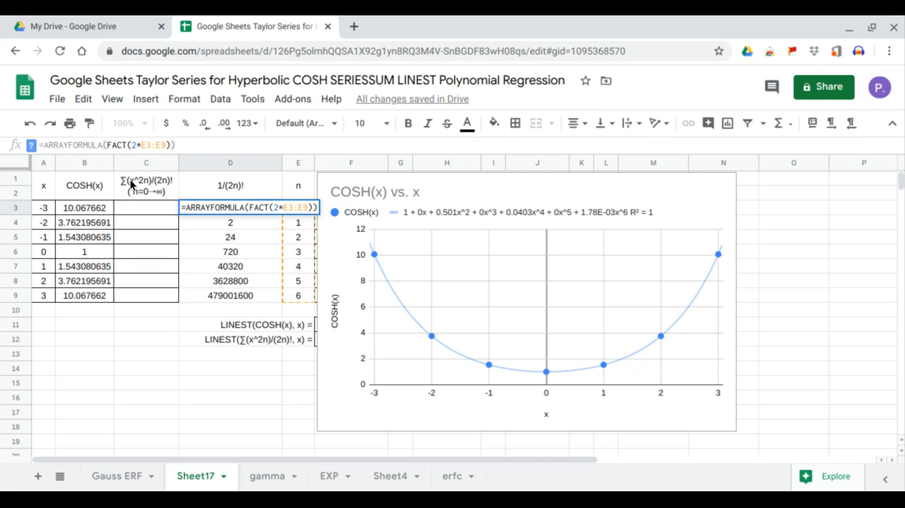
text(1/)
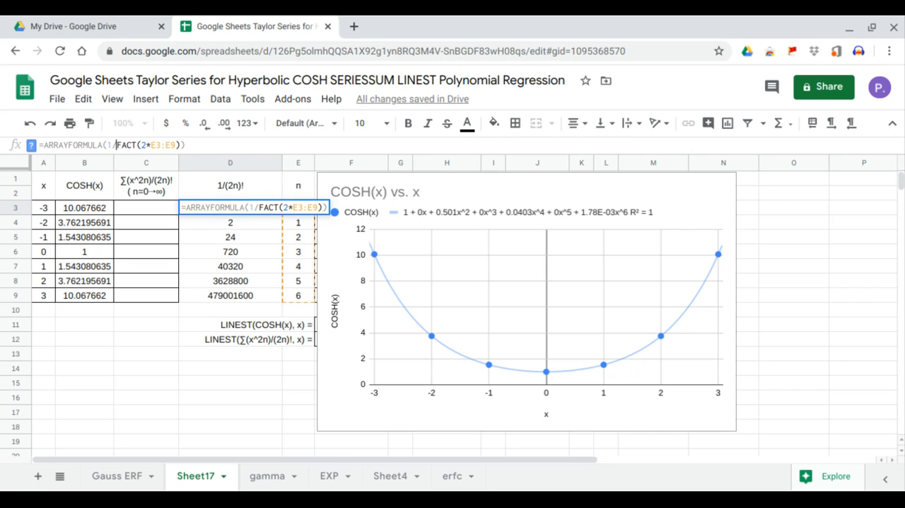
key(Return)
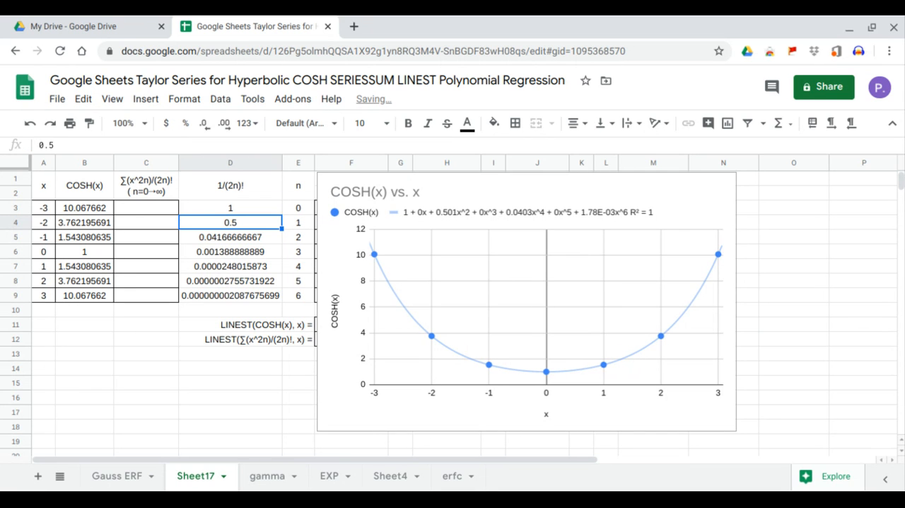
Step: Enter =ARRAYFORMULA(SERIESSUM(A3:A9,0,2,D3:D9)) in C3 to compute the Taylor series sums for every x
click(137, 208)
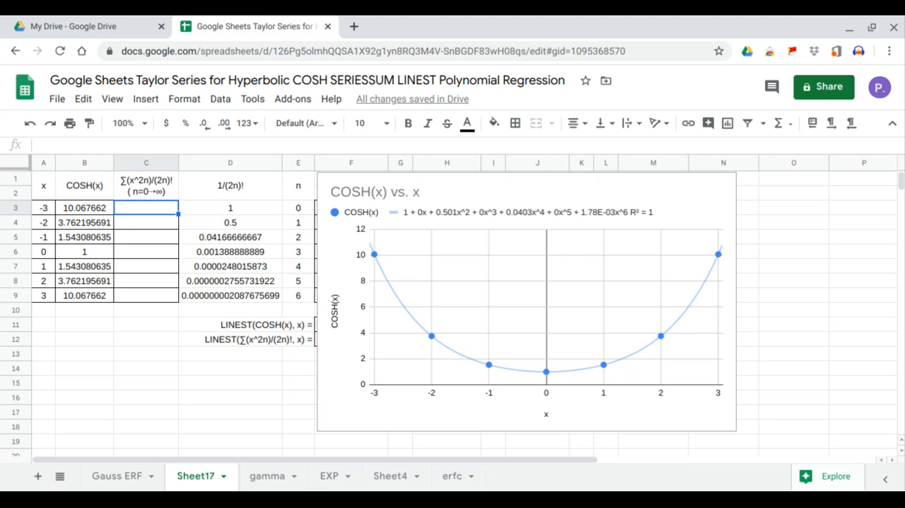
text(=ARRAYFORMULA()
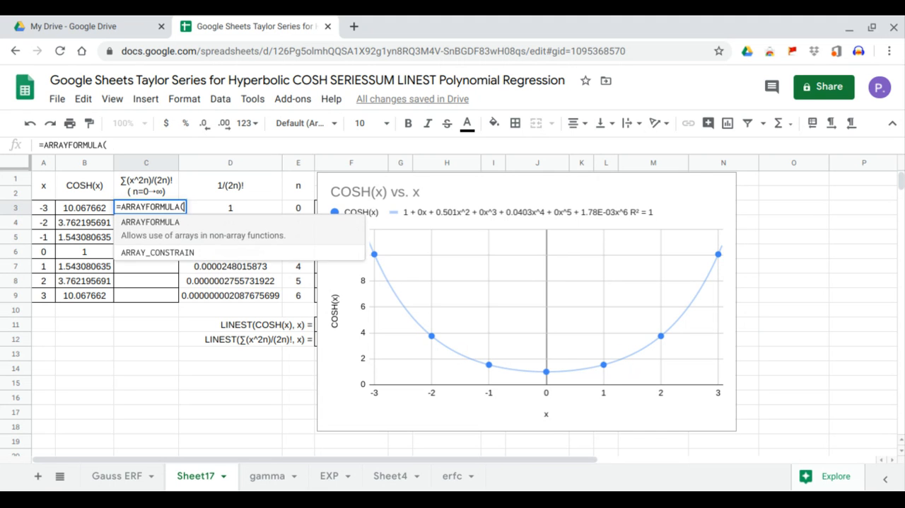
text(SERIESSUM()
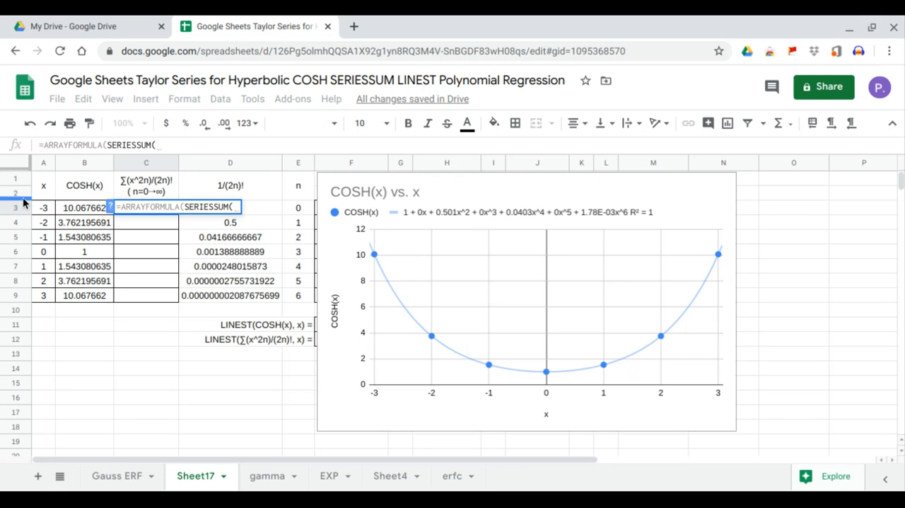
drag(43, 208, 43, 299)
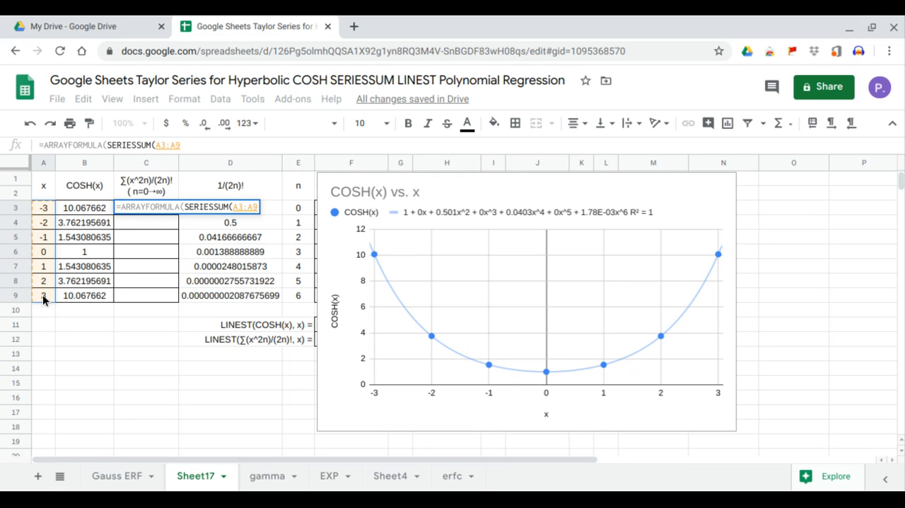
text(,)
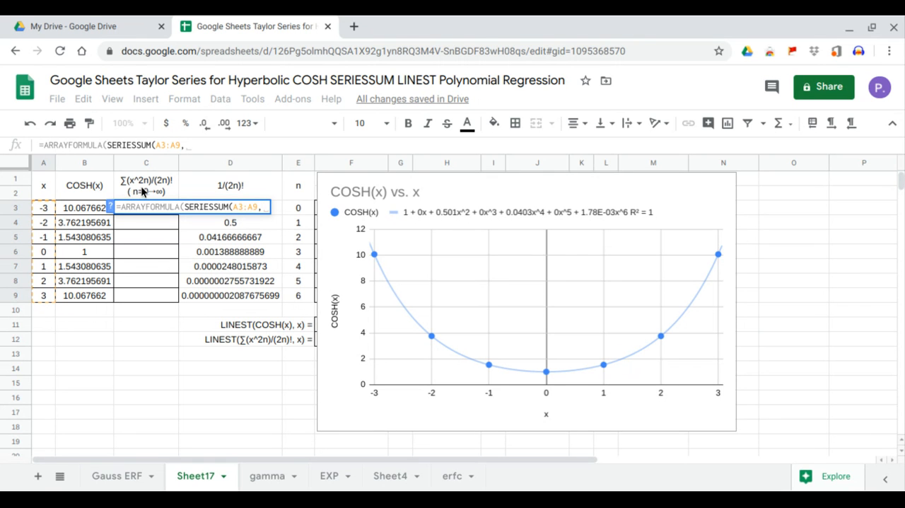
text(0,)
text(2,)
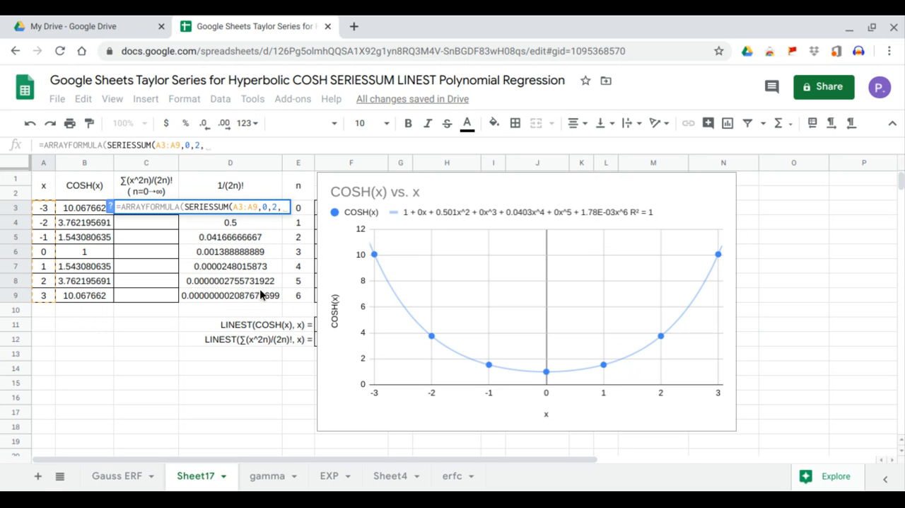
drag(259, 296, 264, 214)
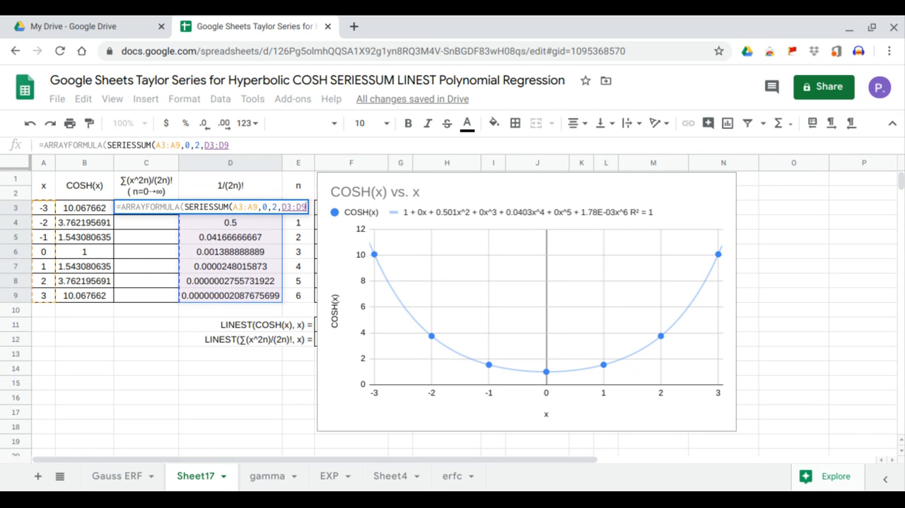
key(Return)
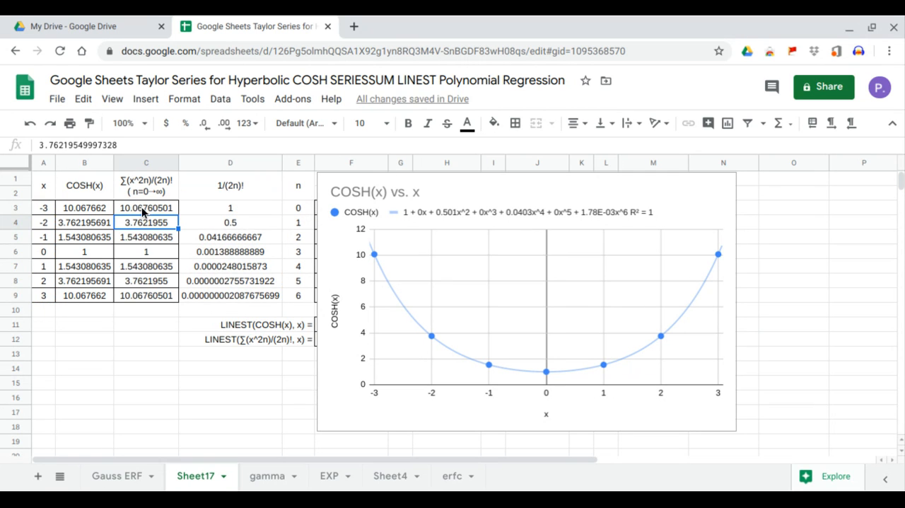
Step: Compare the series results in C3:C9 with the COSH(x) values in B3:B9
drag(142, 212, 143, 294)
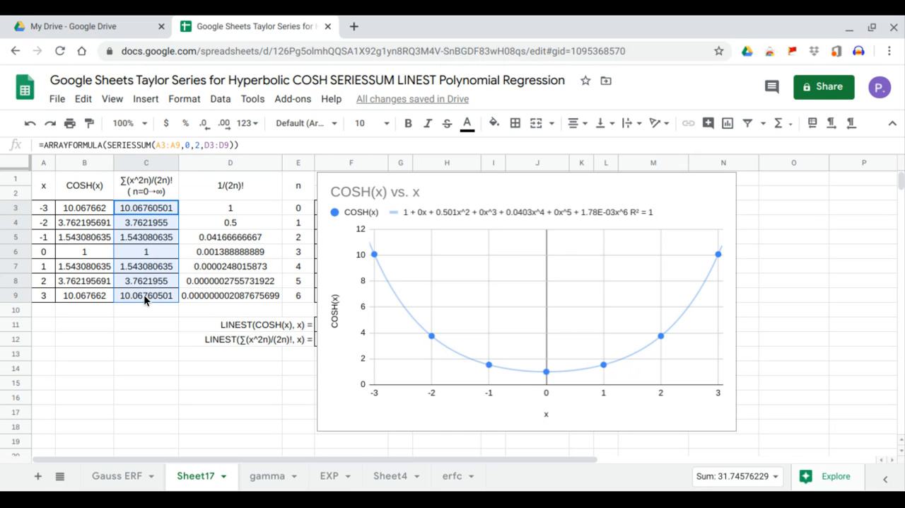
click(99, 206)
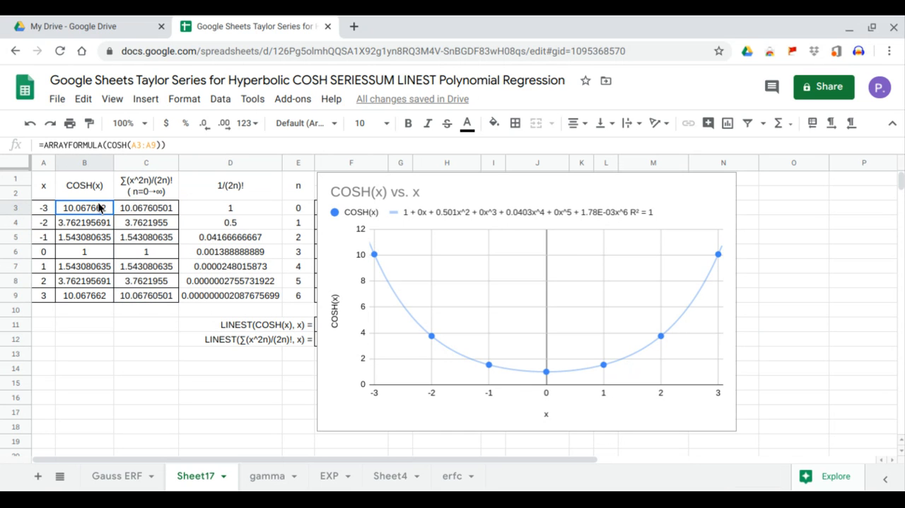
drag(99, 206, 96, 296)
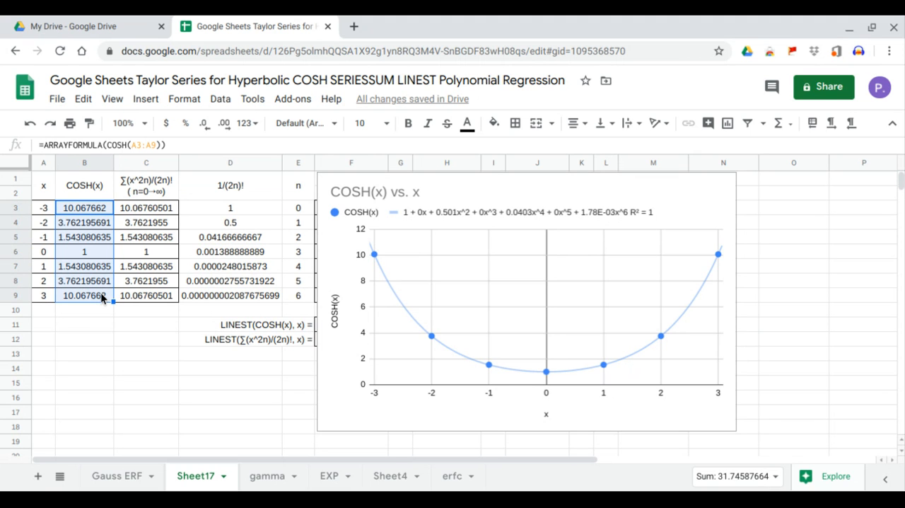
Step: Add the Taylor series column C1:C9 as a second series to the COSH(x) chart
click(643, 214)
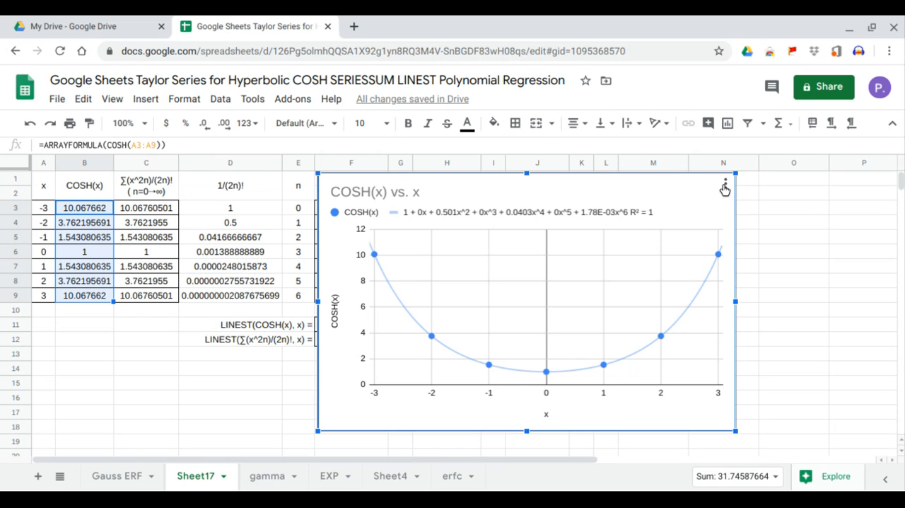
click(725, 186)
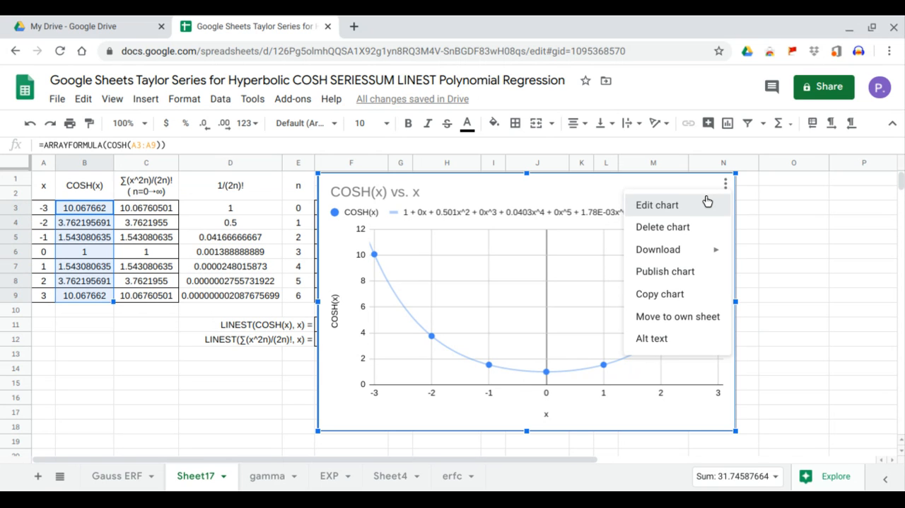
click(708, 204)
click(751, 369)
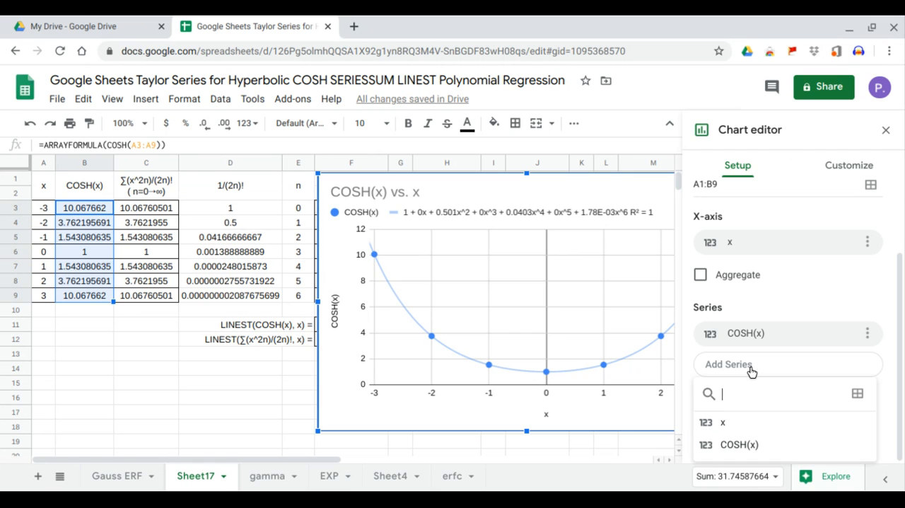
click(858, 394)
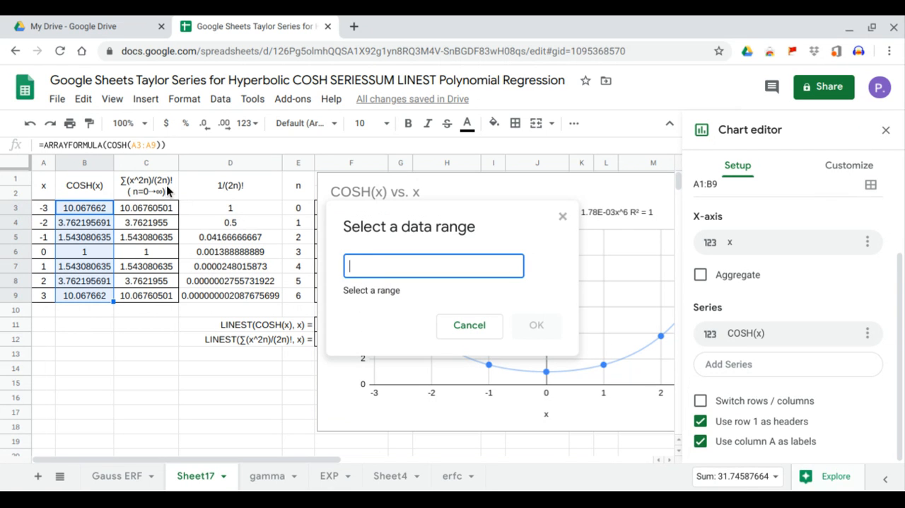
drag(166, 185, 164, 297)
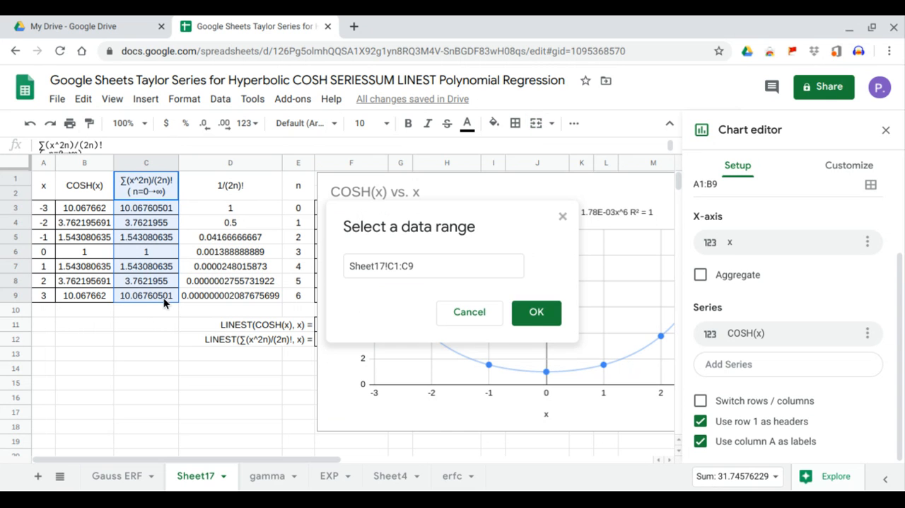
click(535, 314)
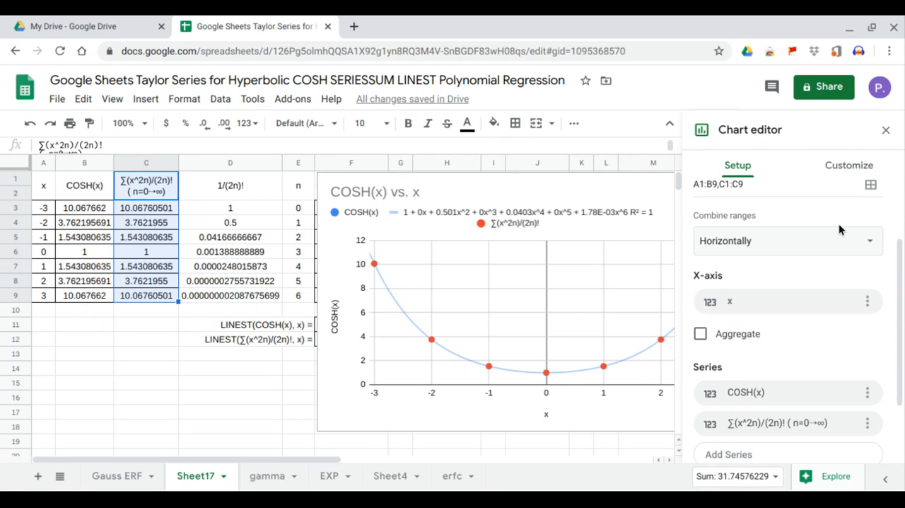
Step: Apply a polynomial trendline of degree 6 to all series in the chart and close the chart editor
click(851, 172)
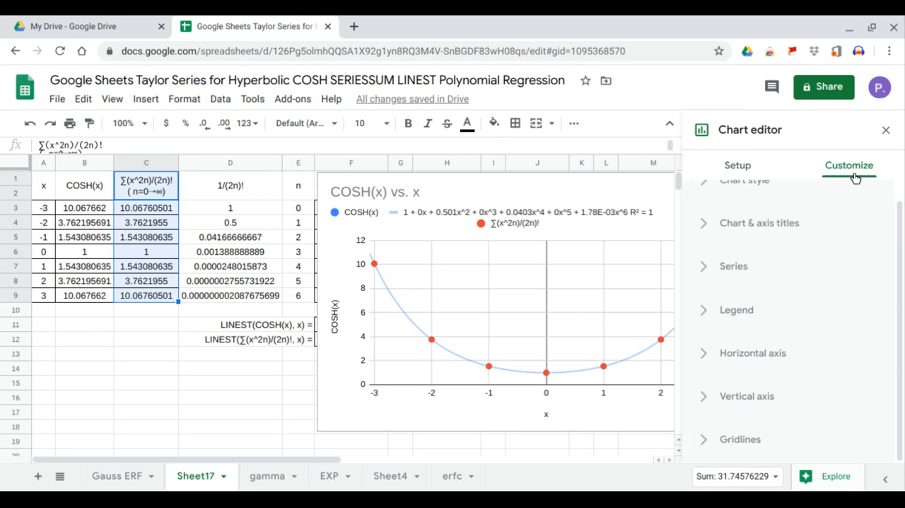
click(735, 267)
scroll(739, 283, down, 3)
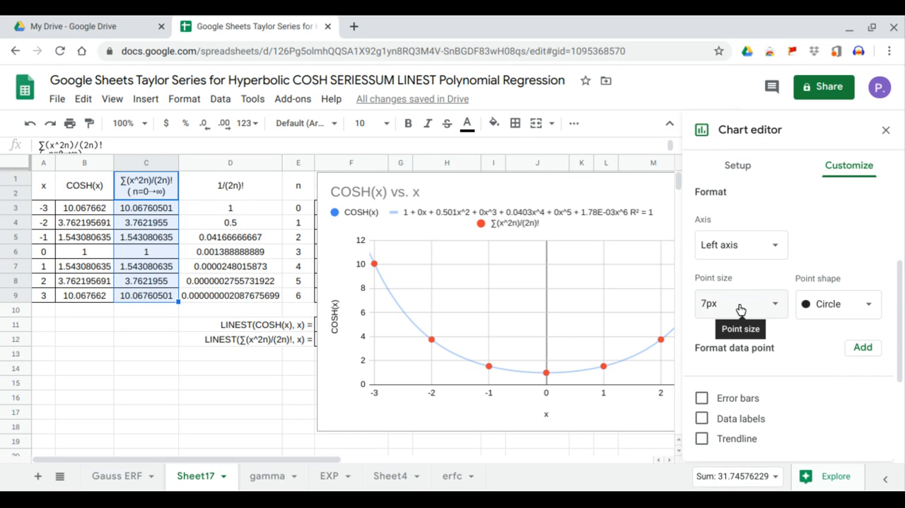
click(720, 442)
scroll(734, 420, down, 3)
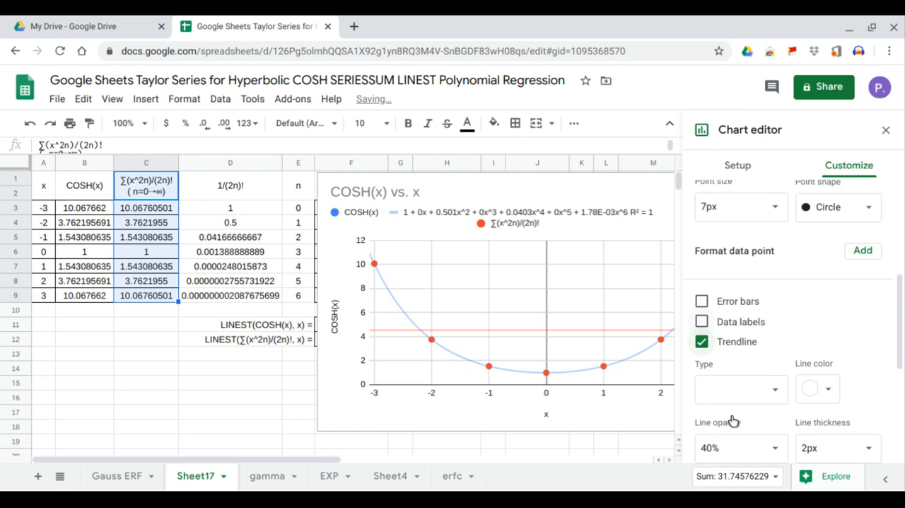
click(776, 263)
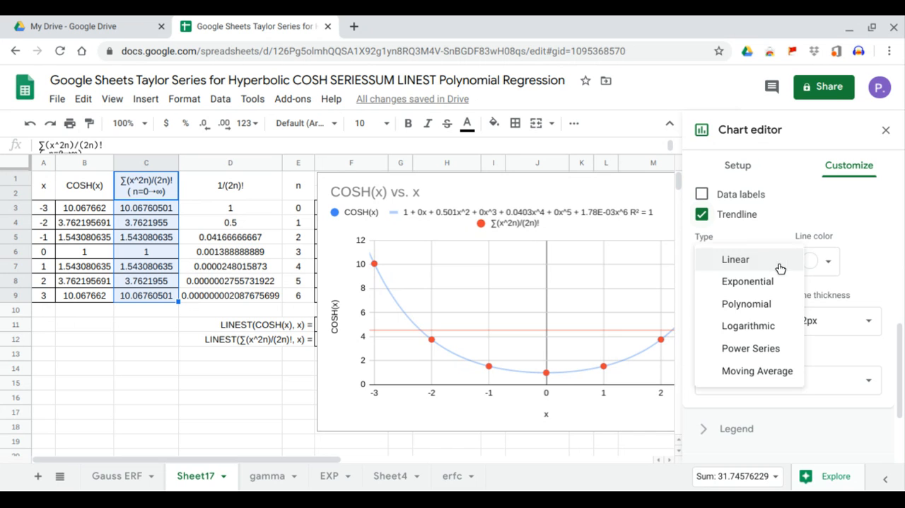
click(765, 304)
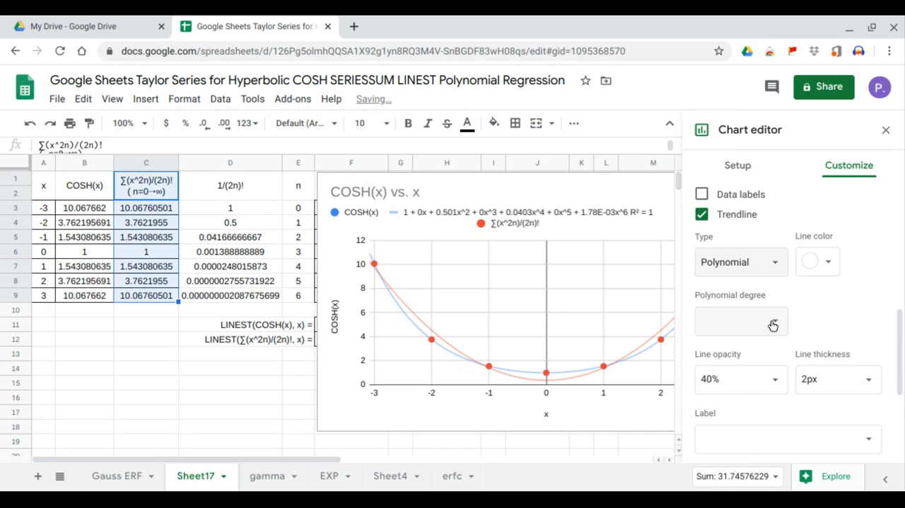
click(770, 322)
click(716, 419)
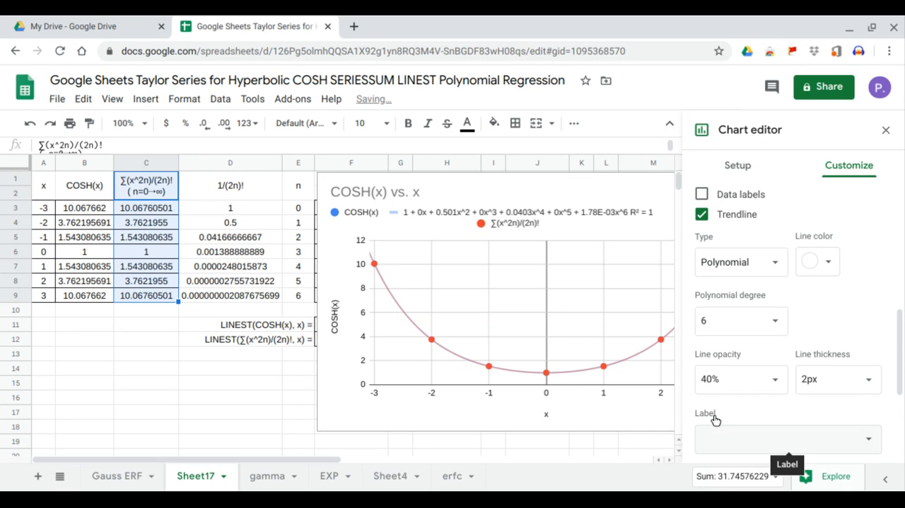
click(887, 130)
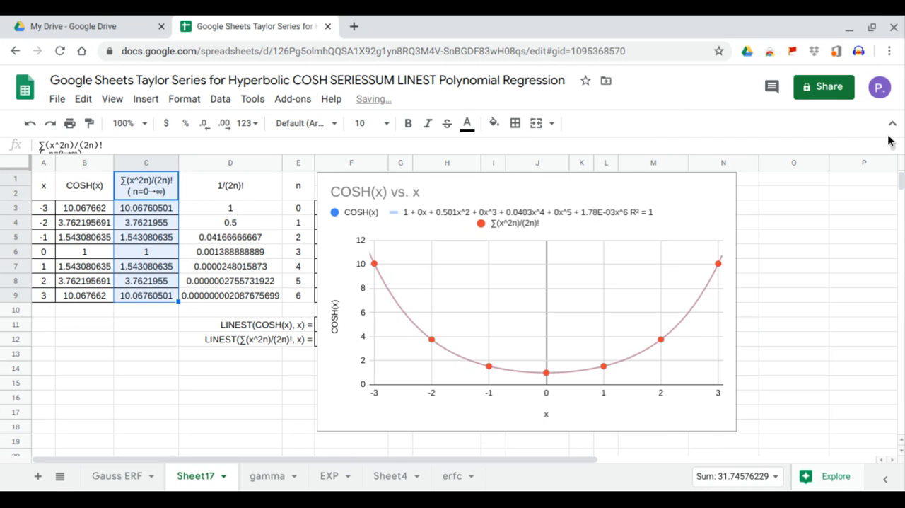
Step: Label the chart's trendlines with their equations, show R² for all series, and close the chart editor
click(710, 195)
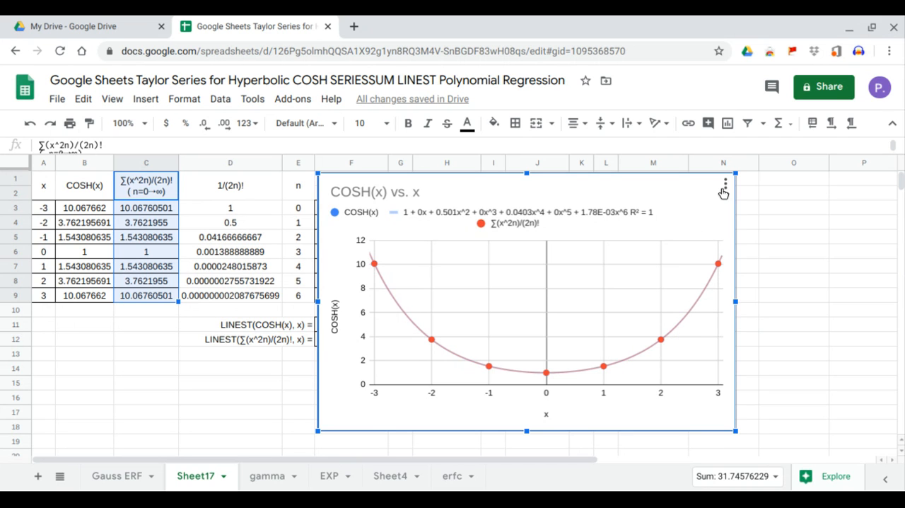
click(724, 187)
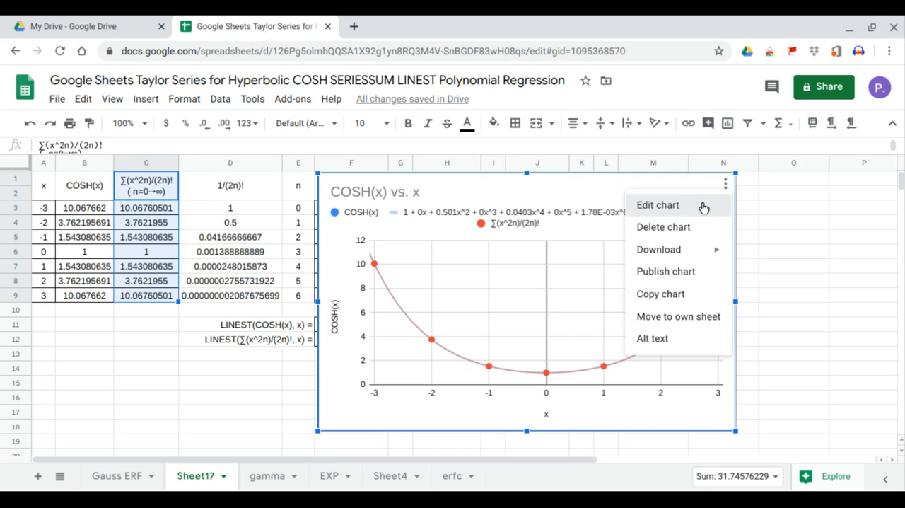
click(703, 205)
click(864, 171)
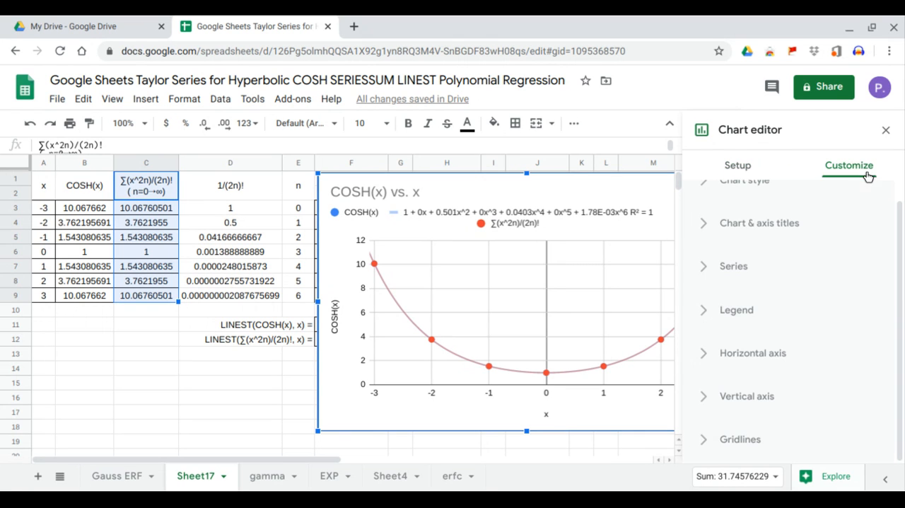
click(740, 273)
scroll(754, 358, down, 4)
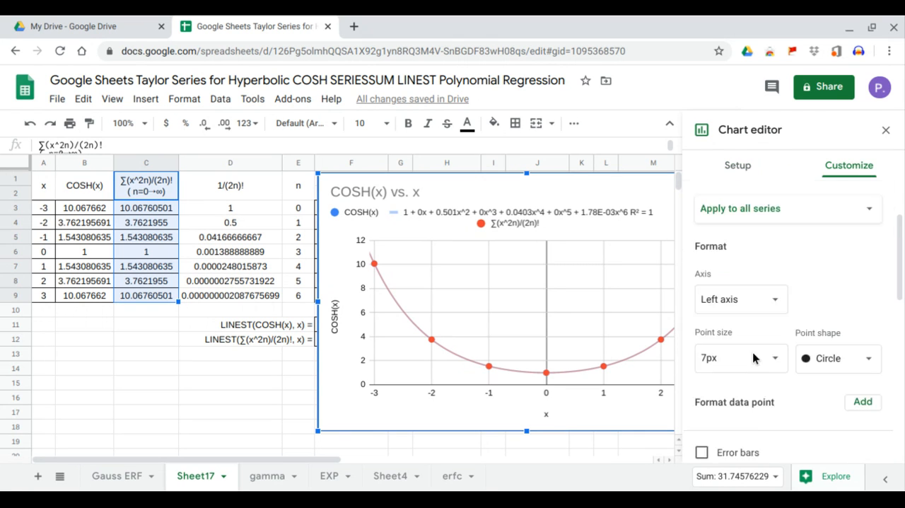
scroll(754, 358, down, 3)
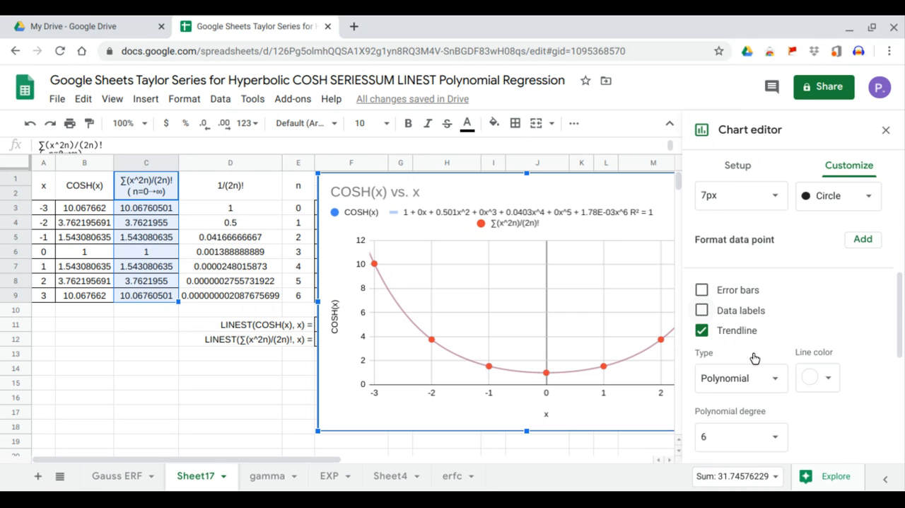
scroll(759, 360, down, 1)
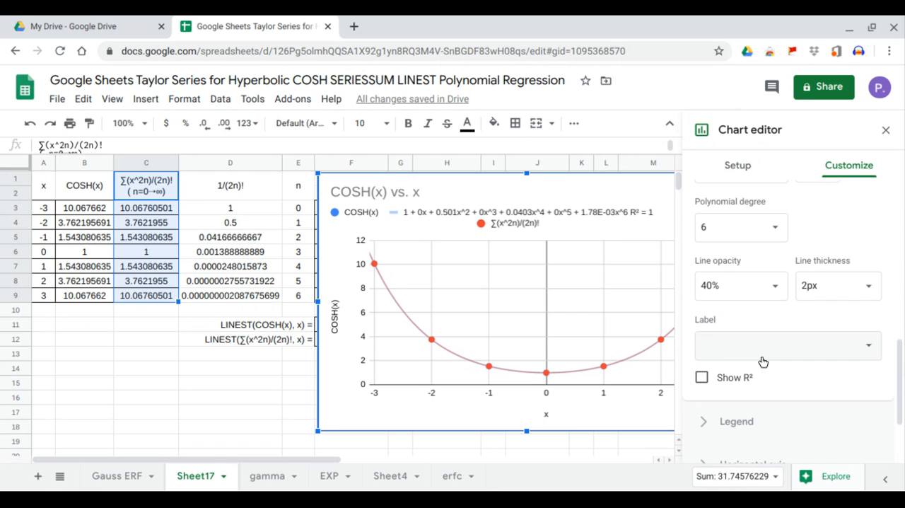
click(770, 350)
click(768, 386)
click(701, 377)
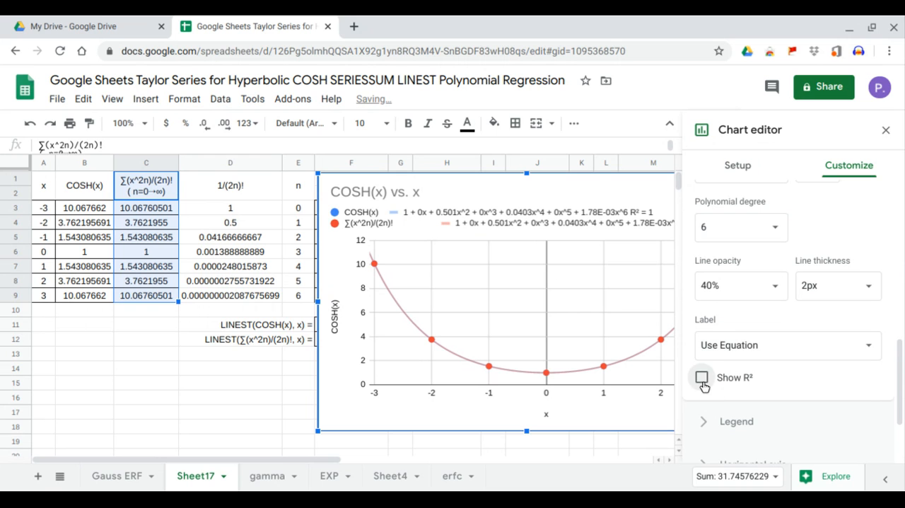
click(885, 131)
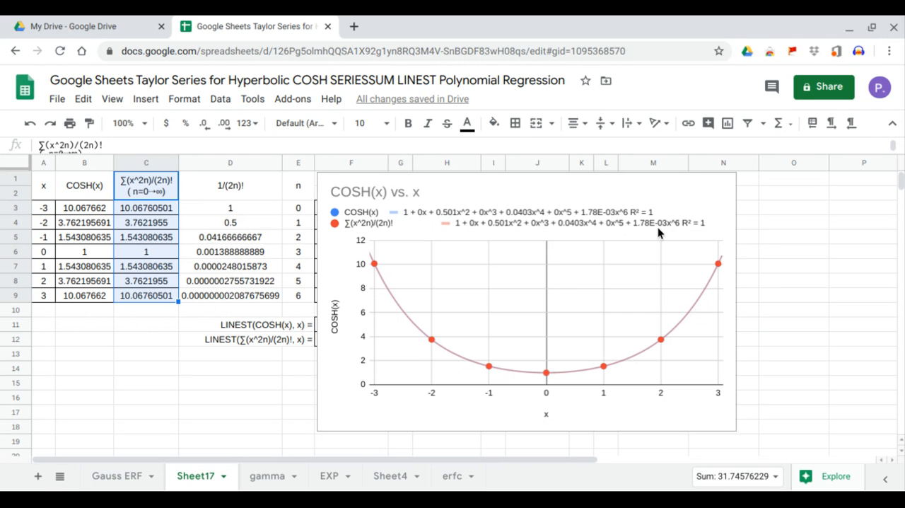
Step: Move the chart below row 12 to uncover the power and LINEST tables in columns F to L
click(557, 201)
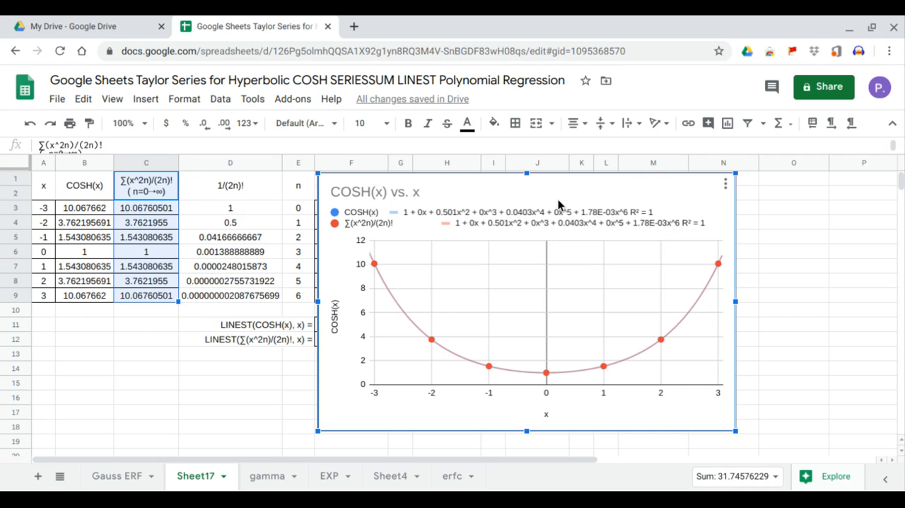
drag(558, 205, 546, 391)
scroll(636, 318, down, 3)
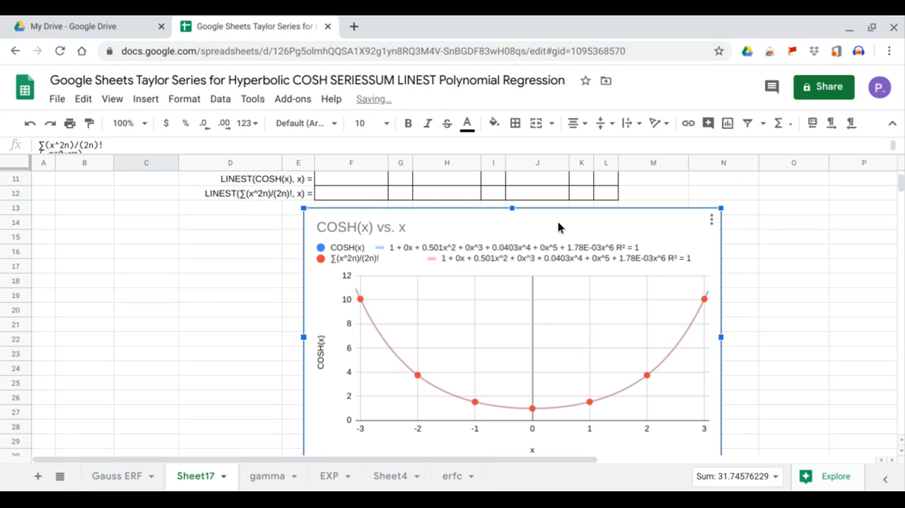
scroll(558, 225, up, 3)
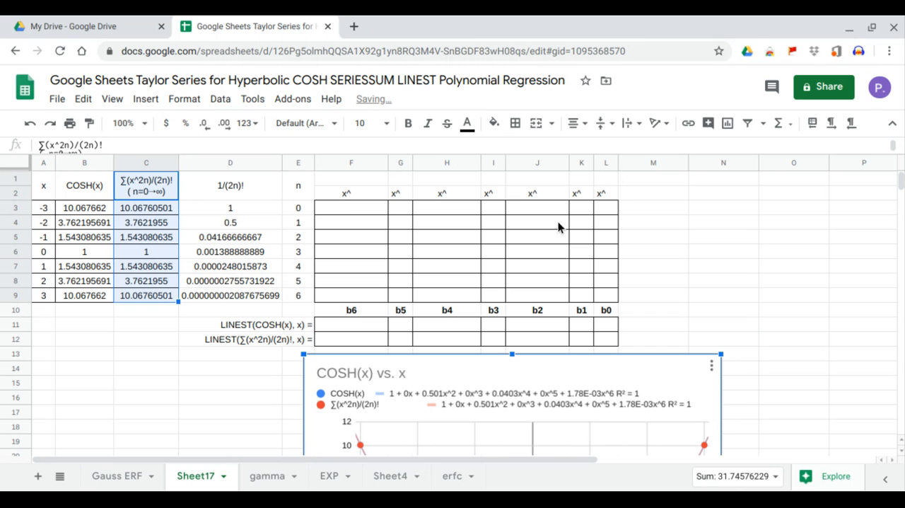
Step: Enter =TRANSPOSE(E3:E9) in F1 to lay the n values out horizontally as exponents above the x^ labels
click(372, 178)
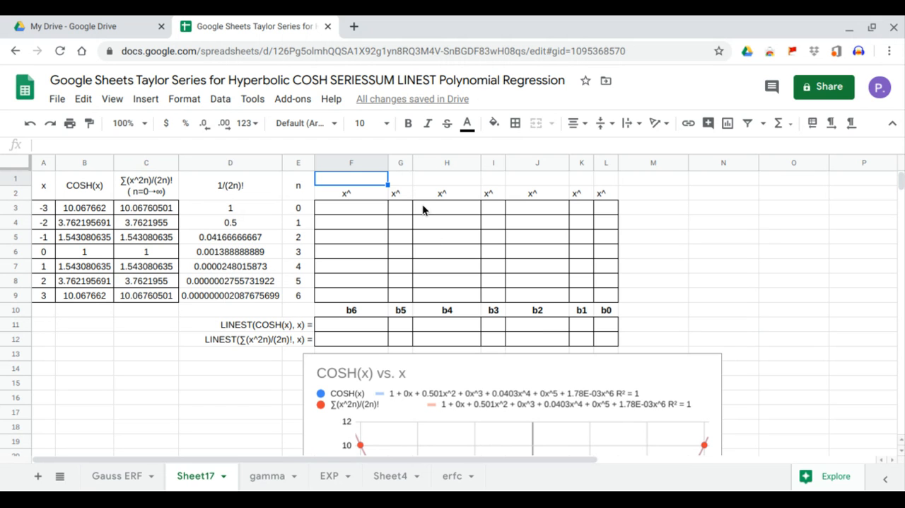
text(=arr)
key(Tab)
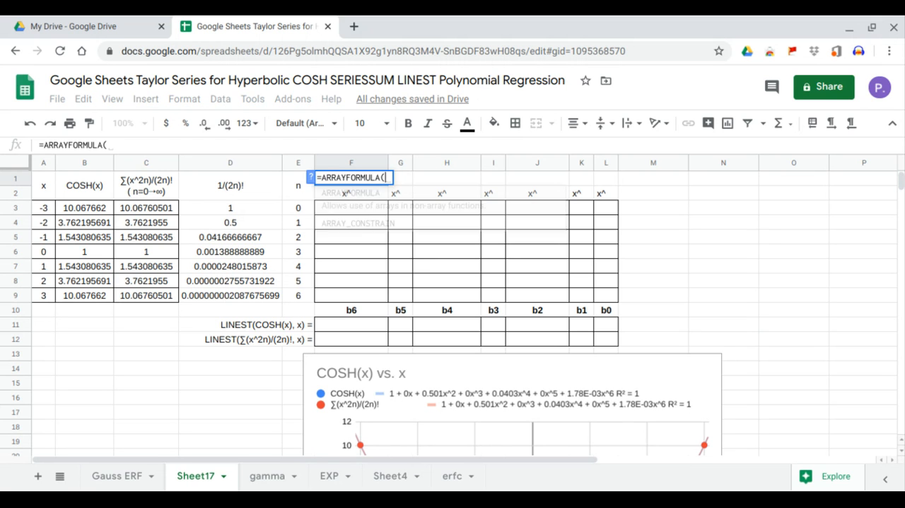
key(BackSpace)
key(BackSpace)
key(BackSpace)
key(BackSpace)
key(BackSpace)
key(BackSpace)
key(BackSpace)
key(BackSpace)
key(BackSpace)
key(BackSpace)
key(BackSpace)
key(BackSpace)
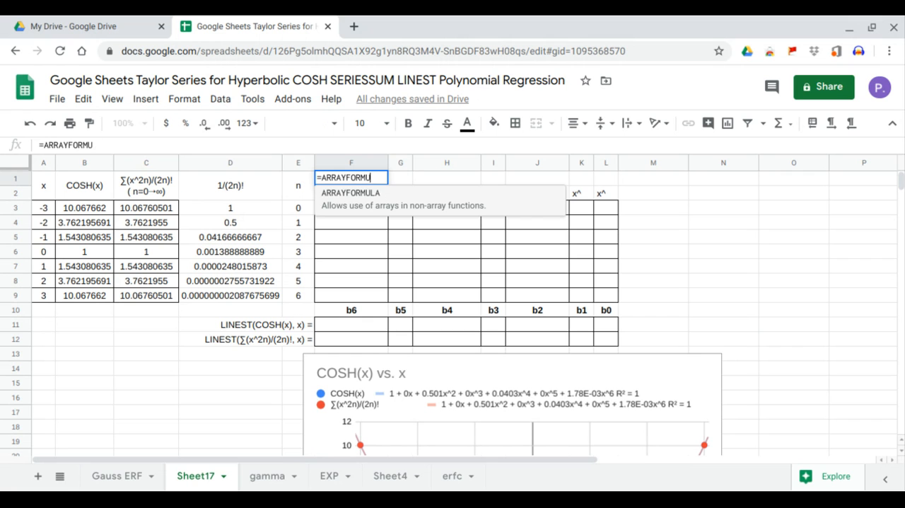
key(BackSpace)
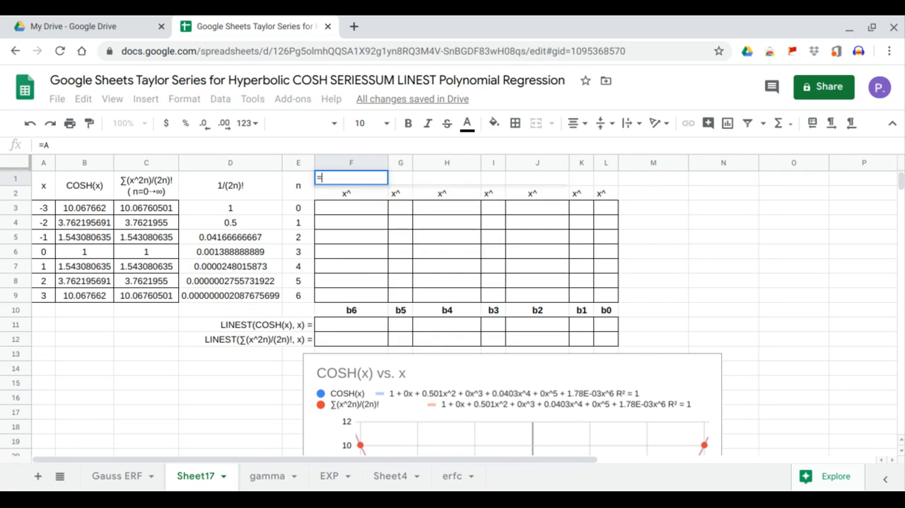
text(tra)
key(Tab)
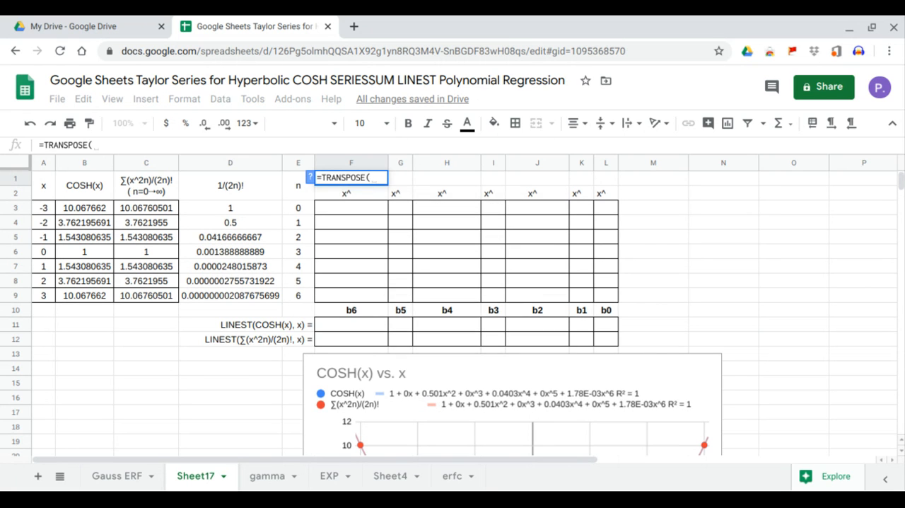
drag(306, 211, 302, 299)
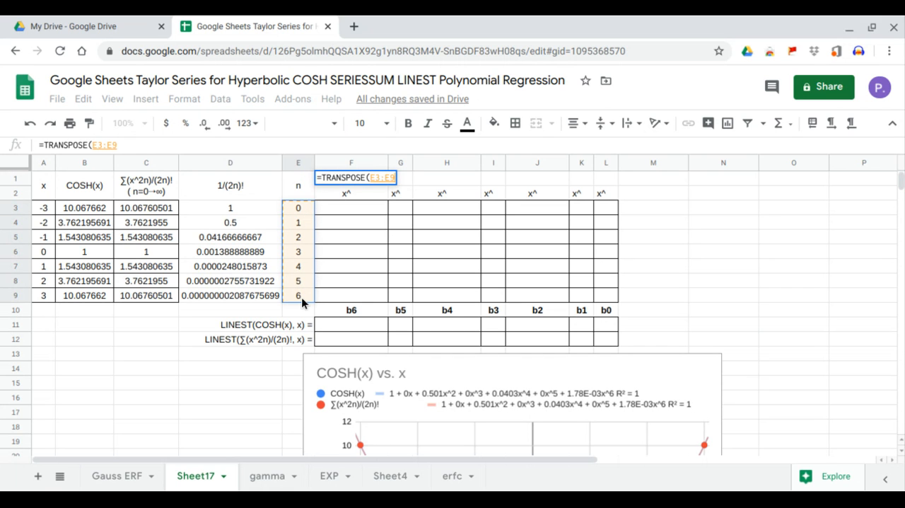
key(Return)
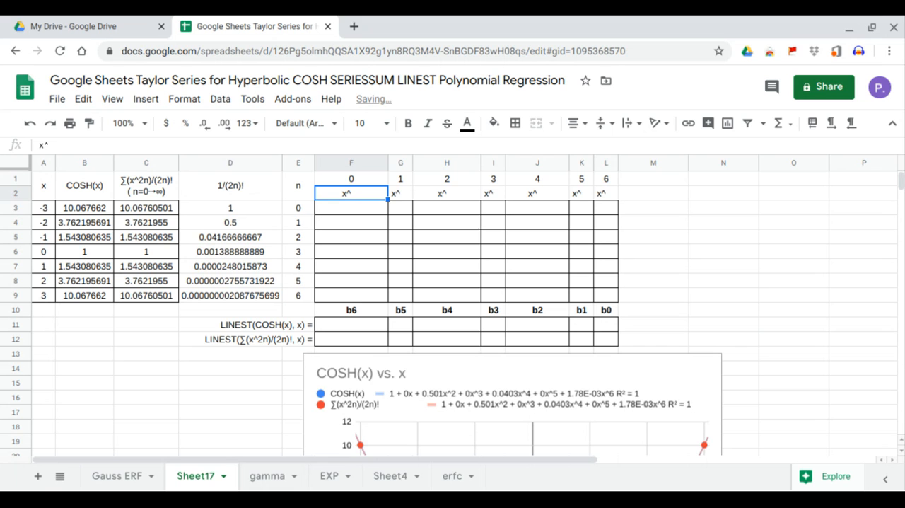
Step: Enter =ARRAYFORMULA(A3:A9^F1) in F3 to raise all x values to the exponent in F1
click(362, 210)
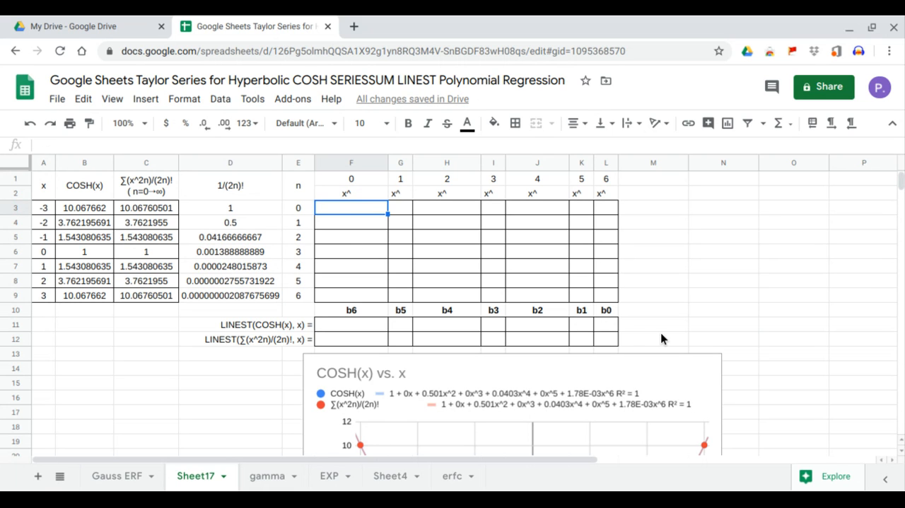
text(=)
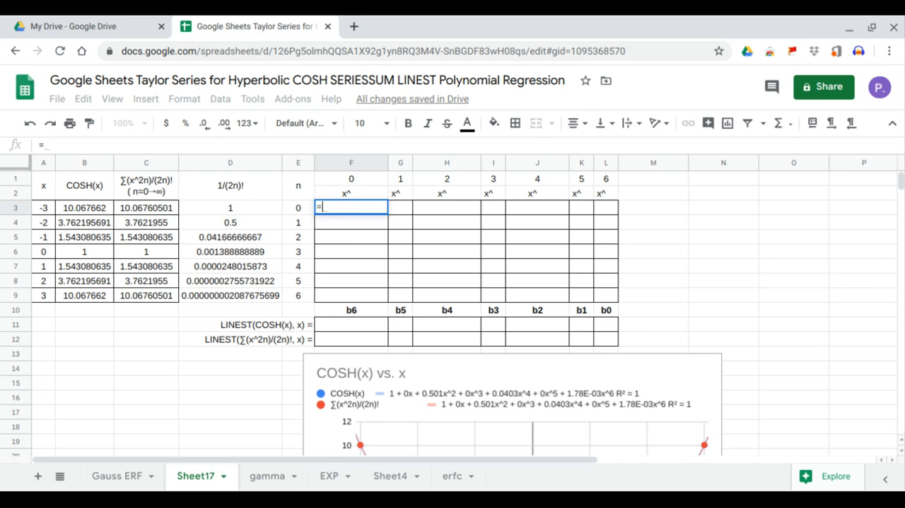
text(ARRAYFORMULA()
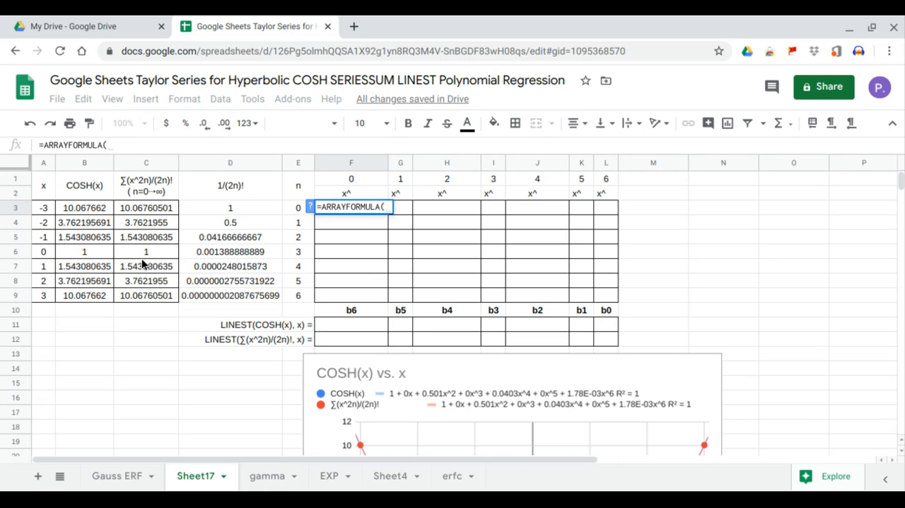
drag(44, 208, 38, 296)
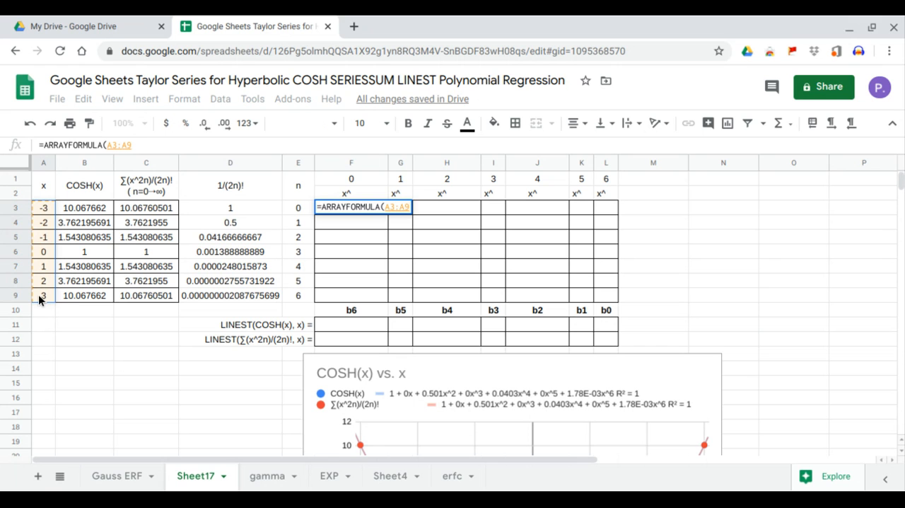
text(^)
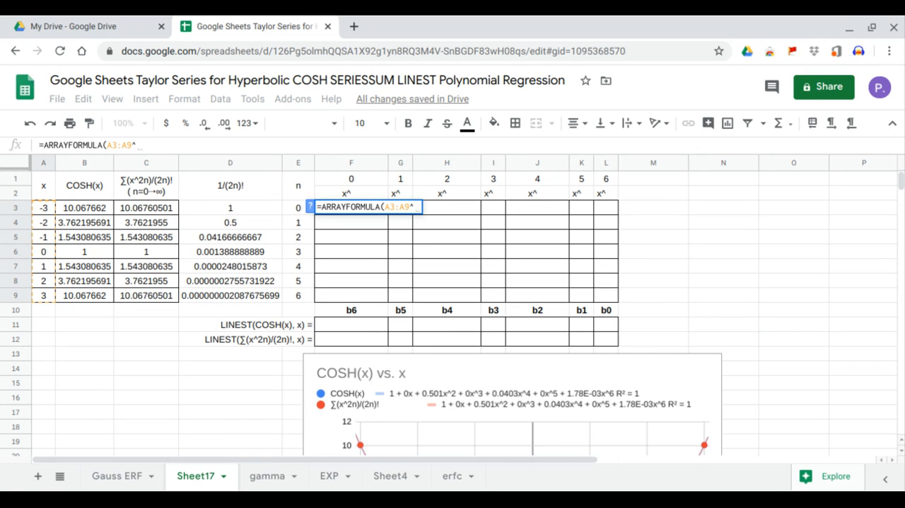
click(346, 180)
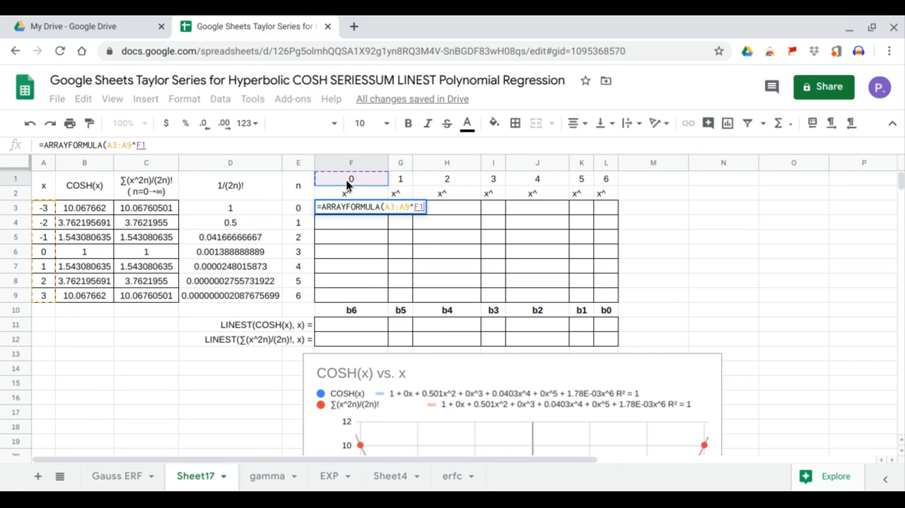
key(Return)
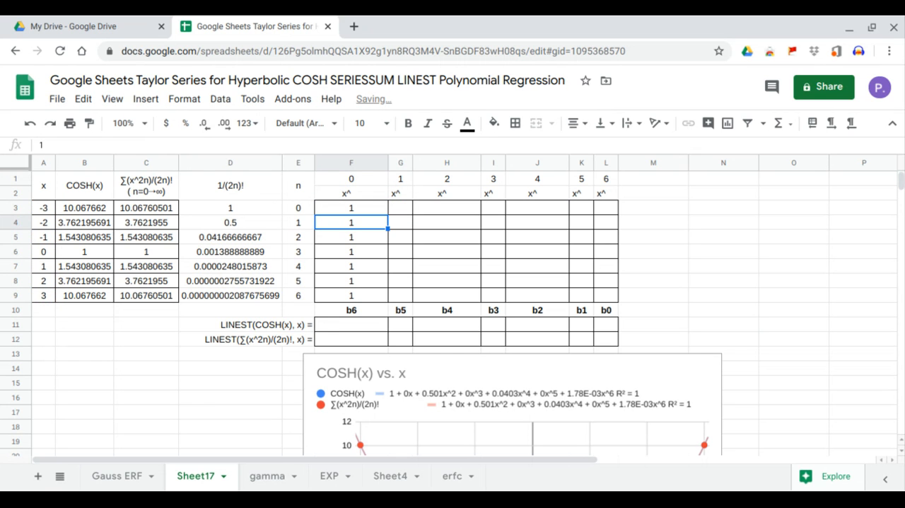
Step: Lock the column of the x range in F3's array formula, making the formula =ARRAYFORMULA($A3:$A9^F1)
click(382, 203)
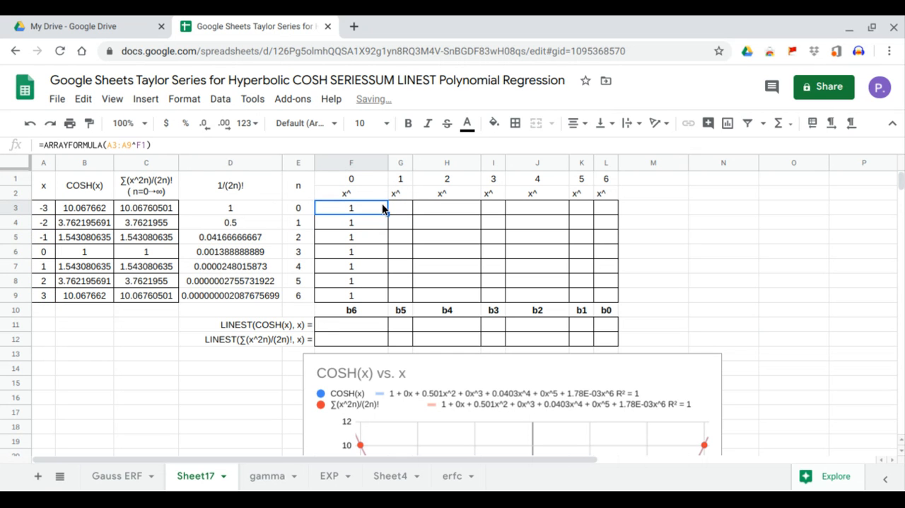
click(106, 144)
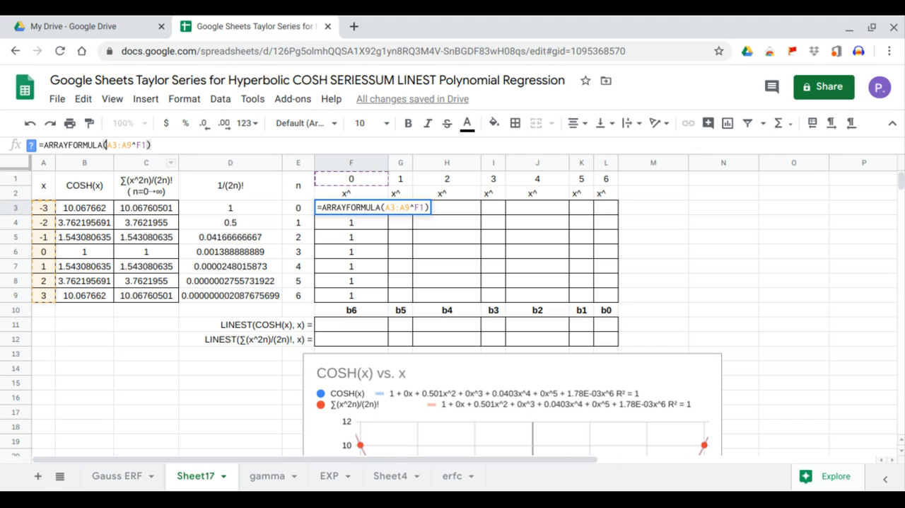
key(Return)
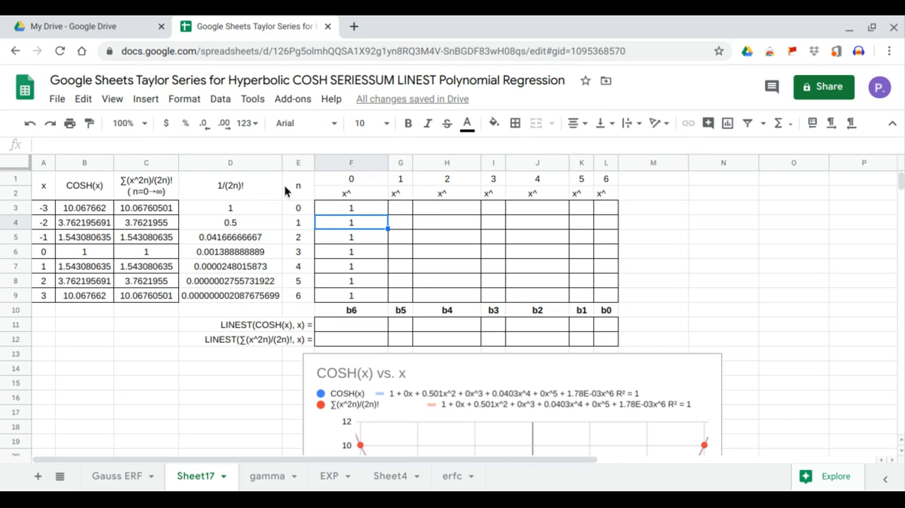
click(321, 208)
click(105, 144)
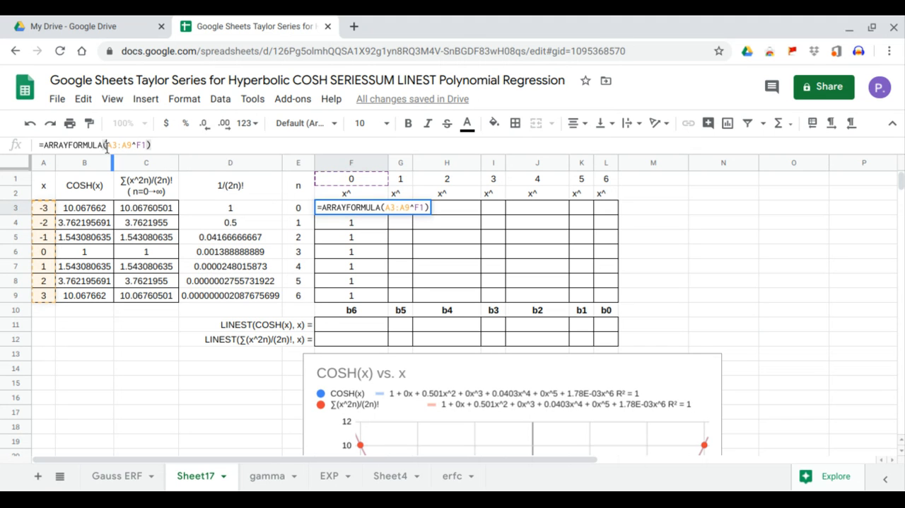
text($)
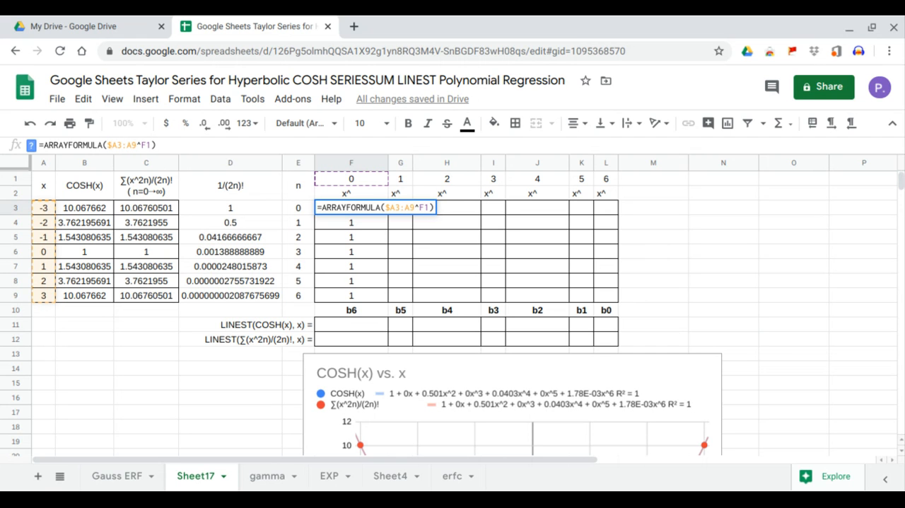
click(128, 145)
text($)
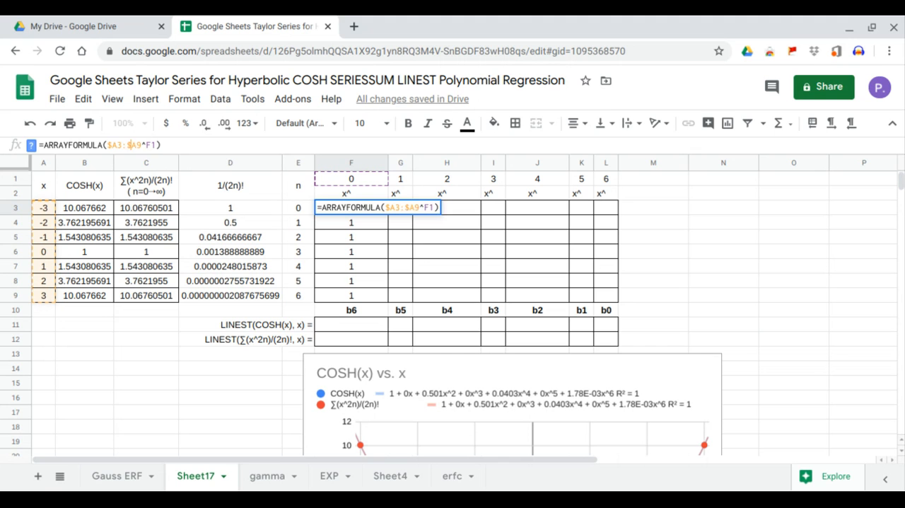
key(Return)
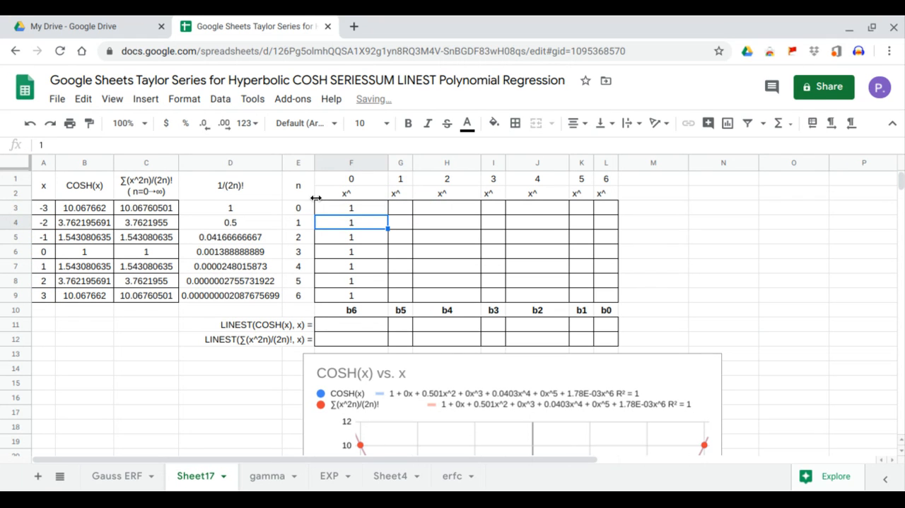
Step: Fill the array formula in F3 across to L3 to complete the table of x powers
click(353, 208)
drag(387, 213, 403, 210)
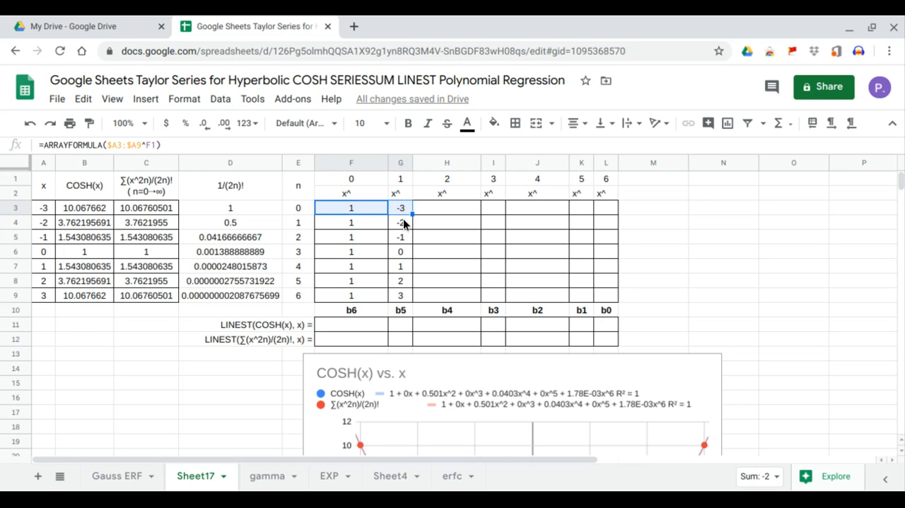
drag(413, 213, 509, 213)
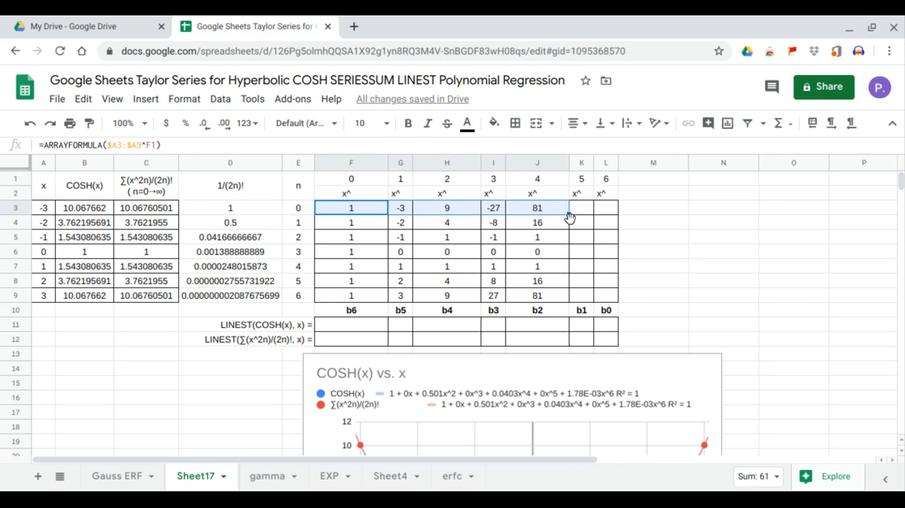
drag(569, 213, 612, 214)
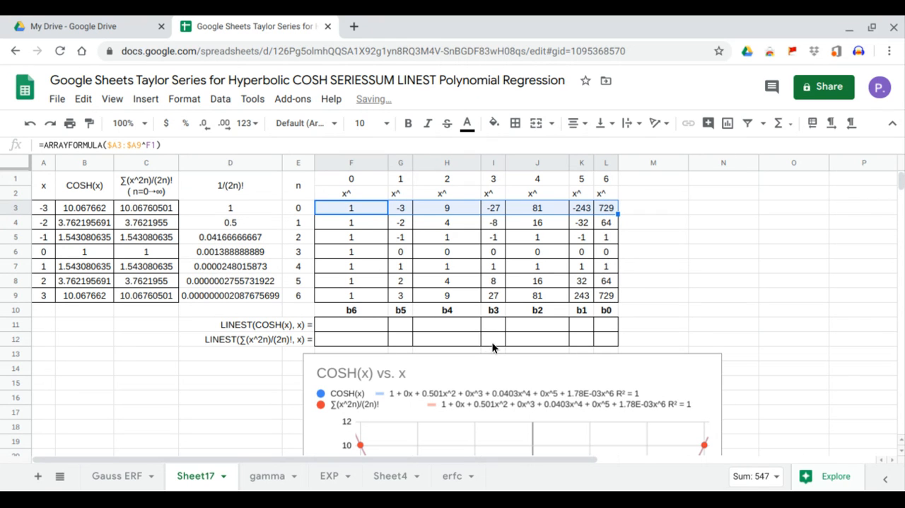
Step: Enter =LINEST(B3:B9,G3:L9) in F11 to compute the polynomial regression coefficients for COSH(x)
click(371, 333)
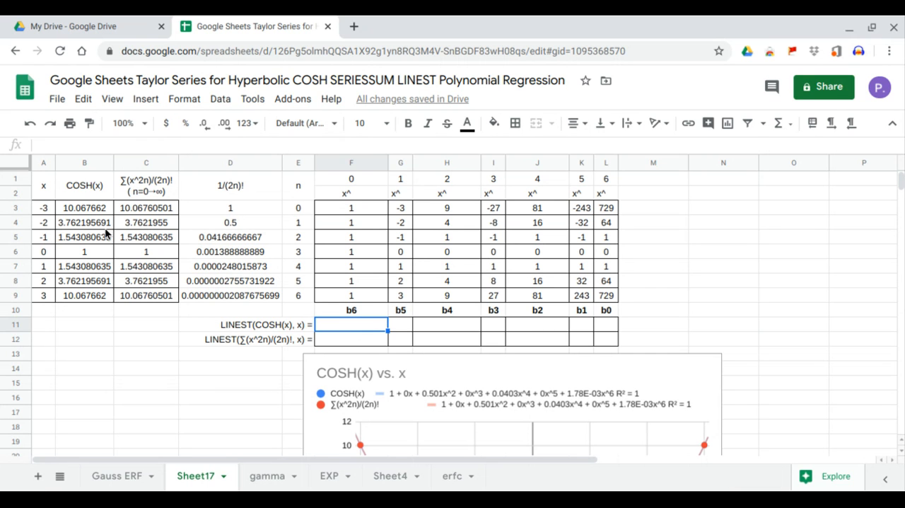
drag(96, 206, 105, 284)
click(354, 325)
text(=)
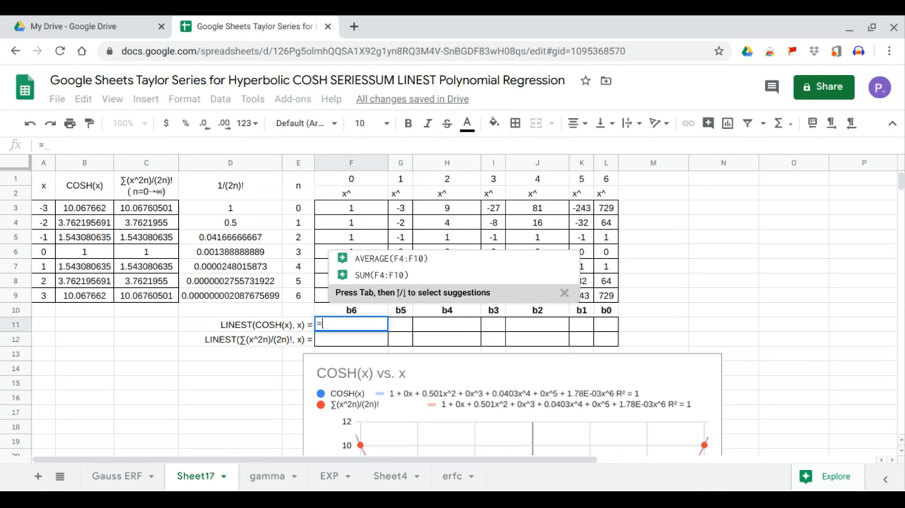
text(LINEST()
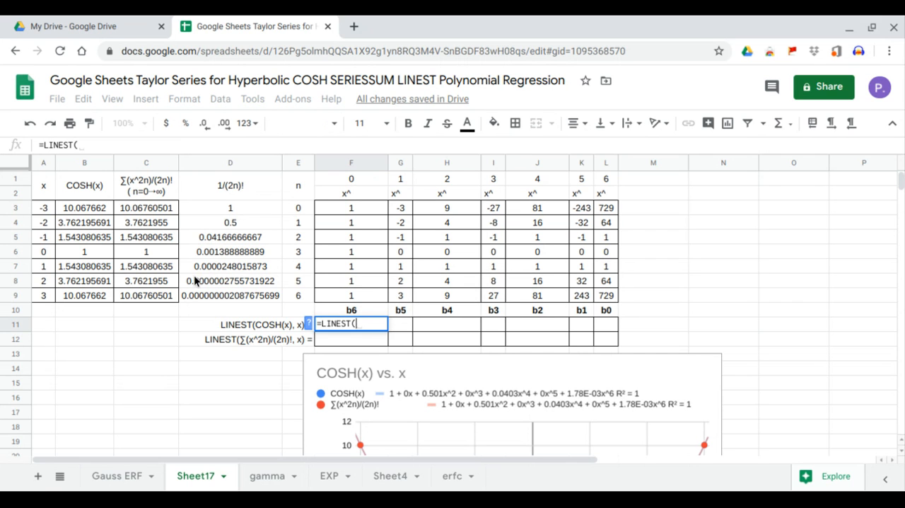
drag(101, 209, 100, 297)
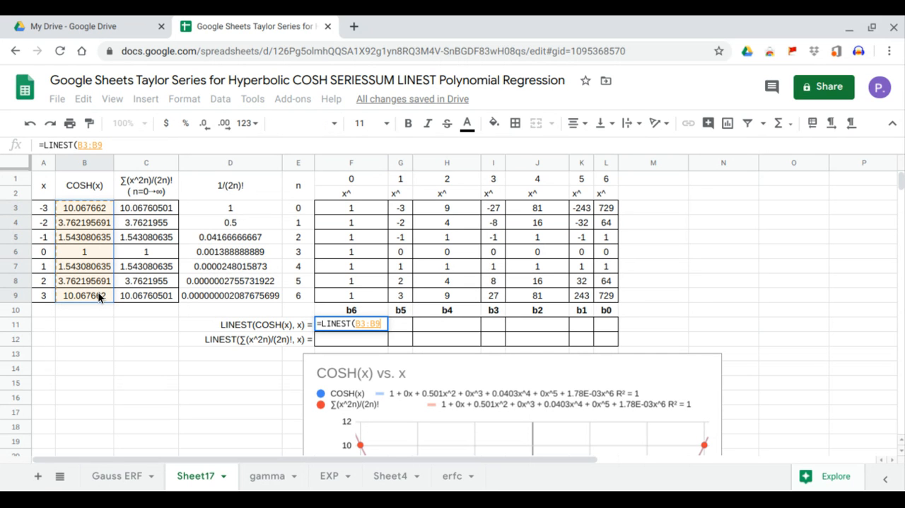
text(,)
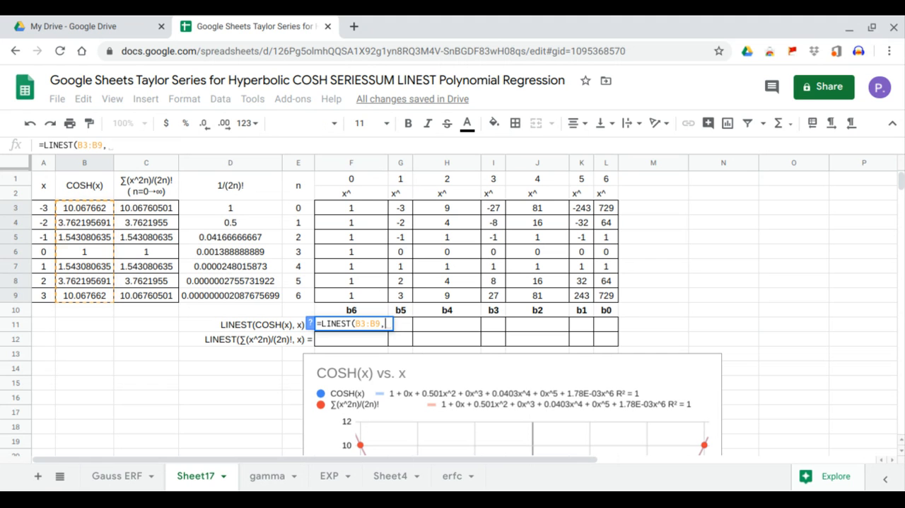
mouse_move(404, 208)
mouse_down()
mouse_move(429, 232)
mouse_move(597, 307)
mouse_up()
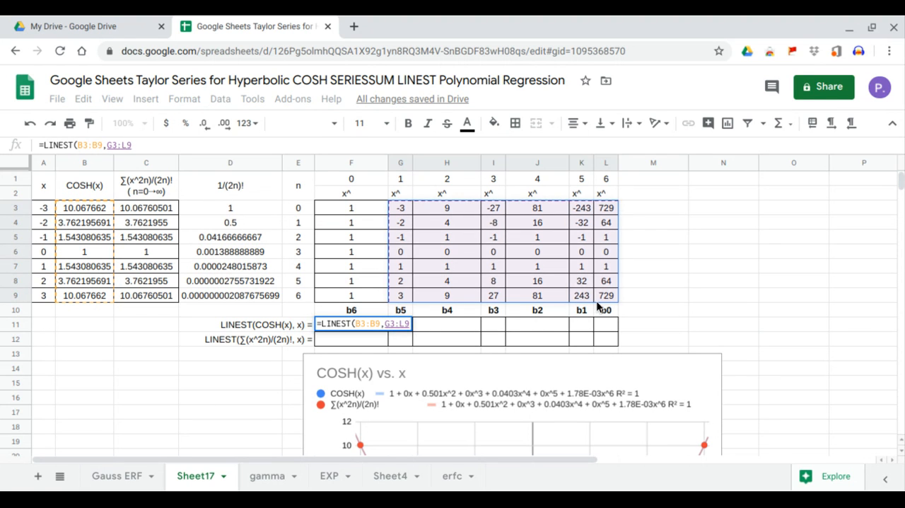
key(Return)
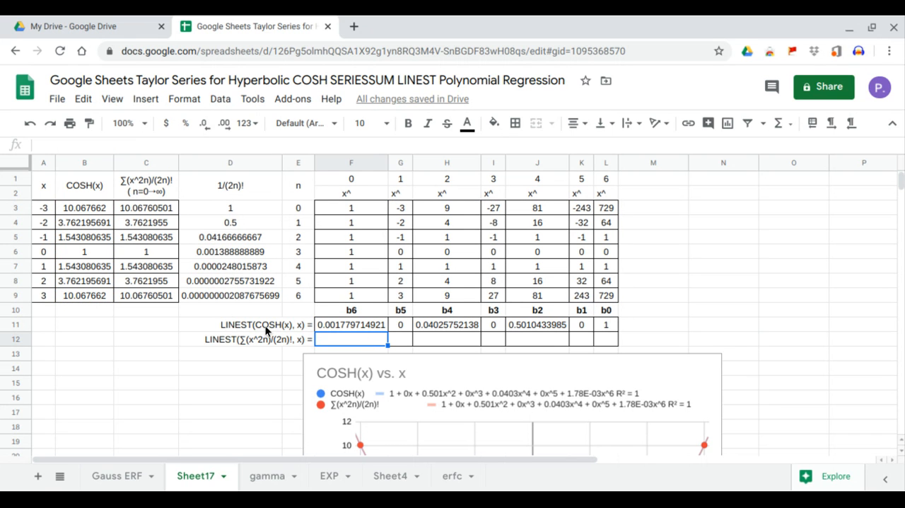
Step: Enter =LINEST(C3:C9,G3:L9) in F12 to compute the polynomial regression coefficients for the Taylor series
text(=lin)
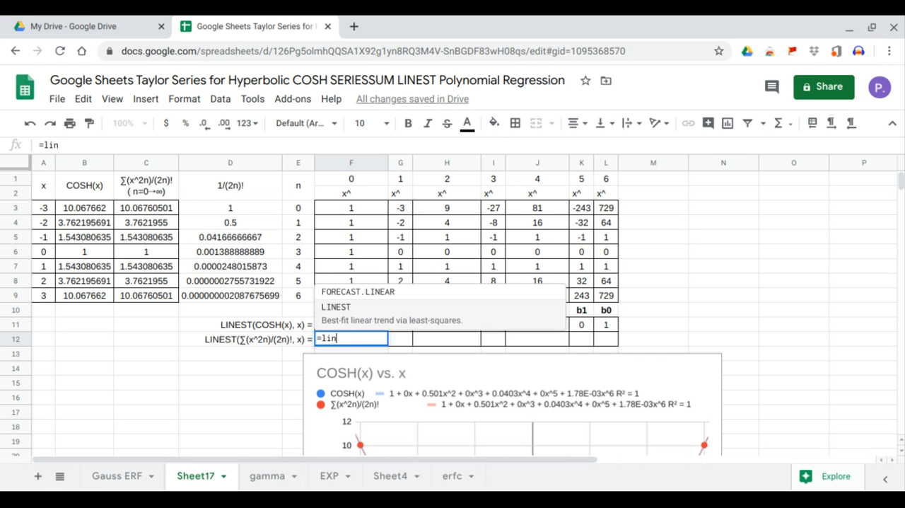
key(Tab)
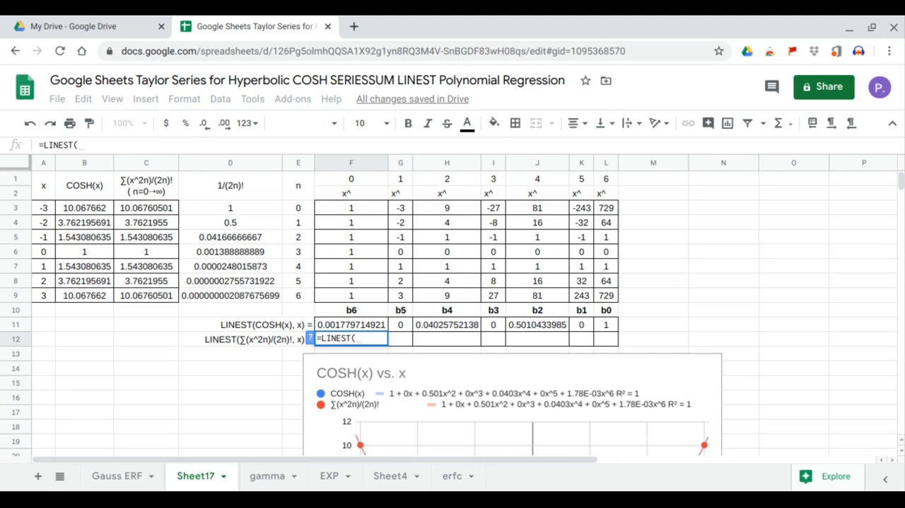
drag(164, 209, 162, 296)
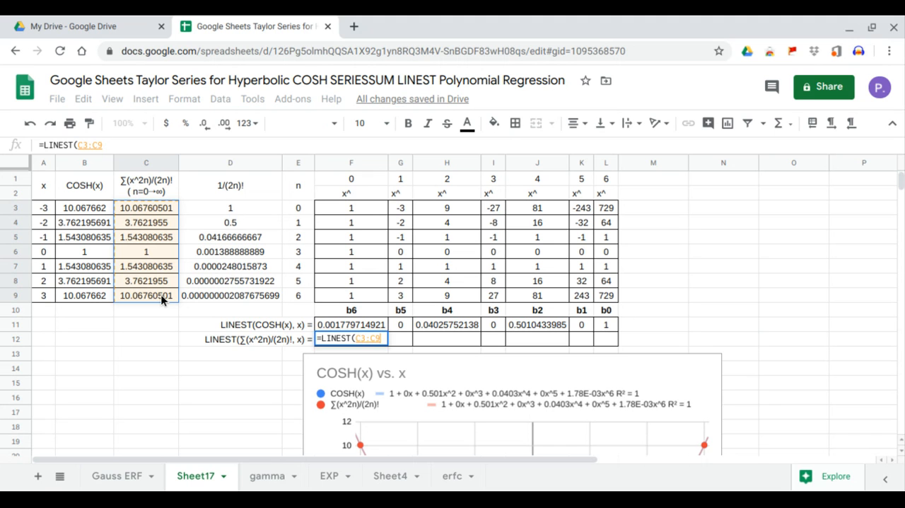
text(,)
drag(396, 209, 605, 296)
key(Return)
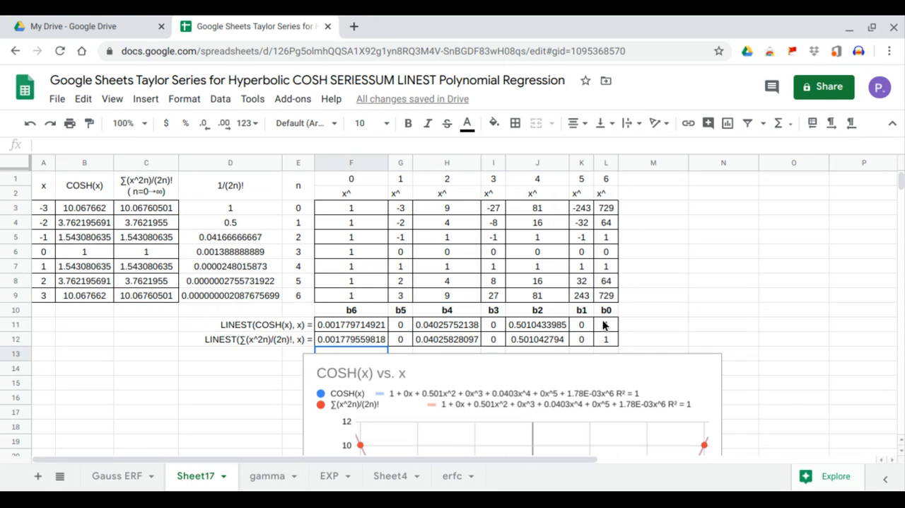
Step: Compare the LINEST coefficients of COSH(x) and the Taylor series in rows 11 and 12, from b0 to b6
drag(606, 325, 550, 340)
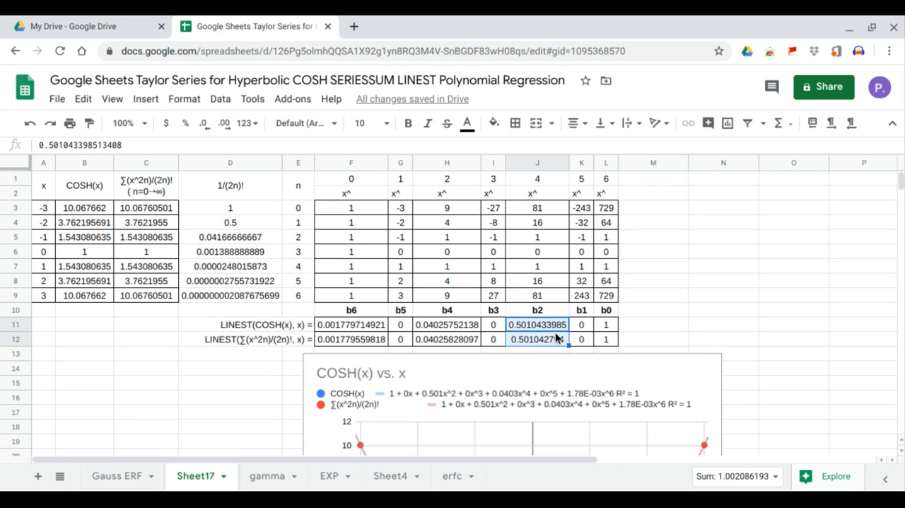
drag(500, 321, 456, 340)
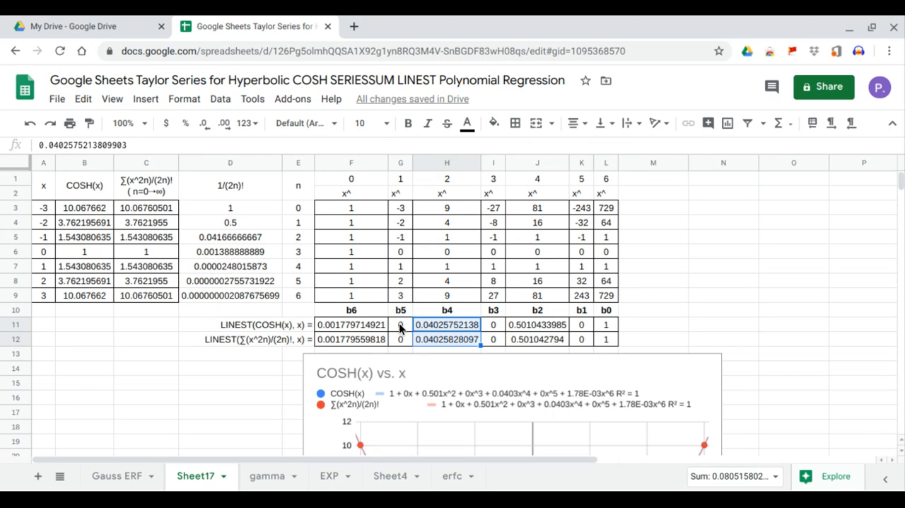
drag(398, 324, 384, 342)
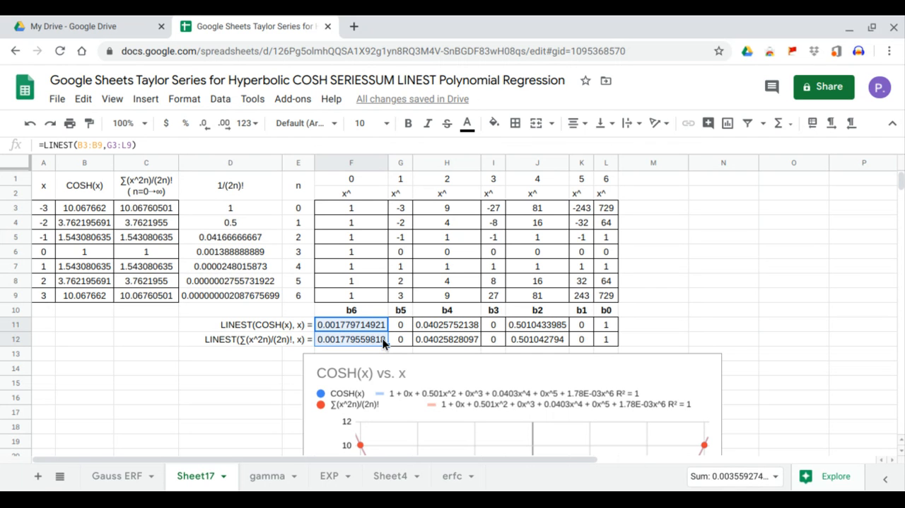